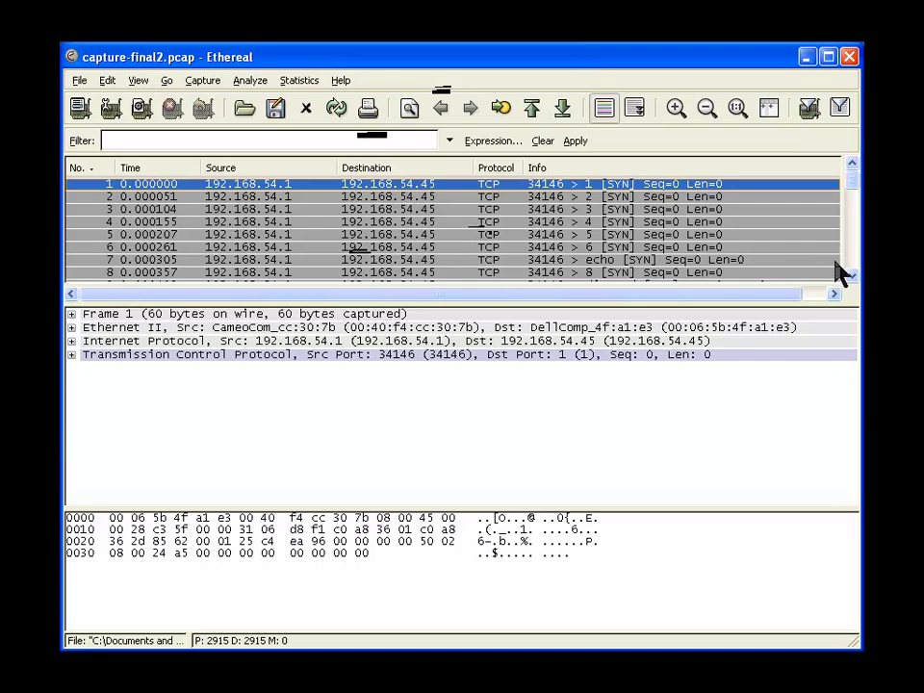
Examine the SYN packets at the start of the packet list, ending back at packet 1
{"action": "left_click", "coordinate": [851, 277]}
{"action": "left_click", "coordinate": [852, 277]}
{"action": "left_click", "coordinate": [852, 277]}
{"action": "left_click", "coordinate": [852, 277]}
{"action": "left_click_drag", "start_coordinate": [851, 181], "coordinate": [849, 166]}
{"action": "scroll", "coordinate": [187, 262], "scroll_direction": "down", "scroll_amount": 1}
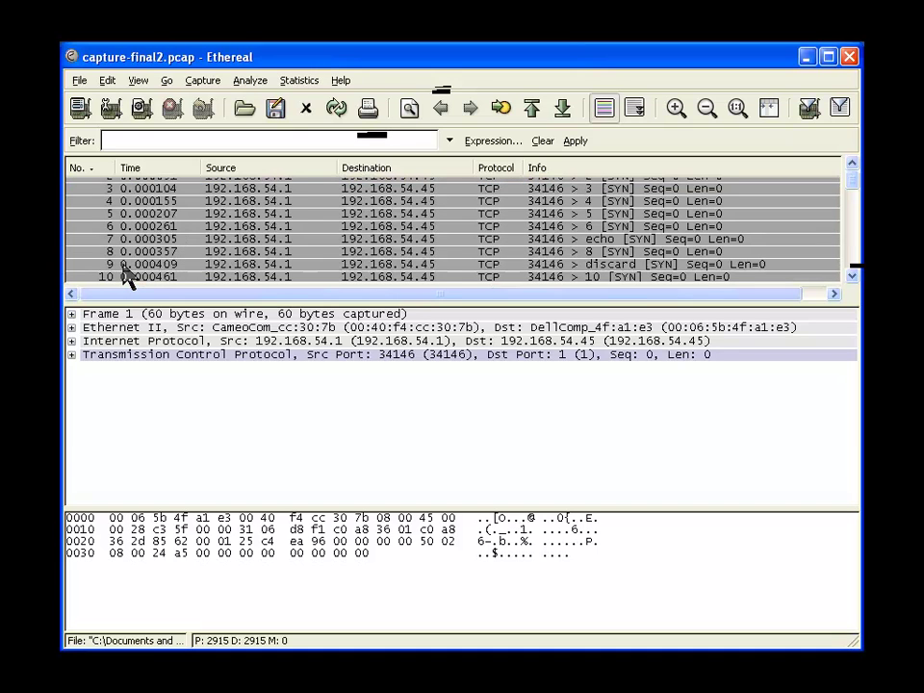
{"action": "scroll", "coordinate": [236, 235], "scroll_direction": "up", "scroll_amount": 1}
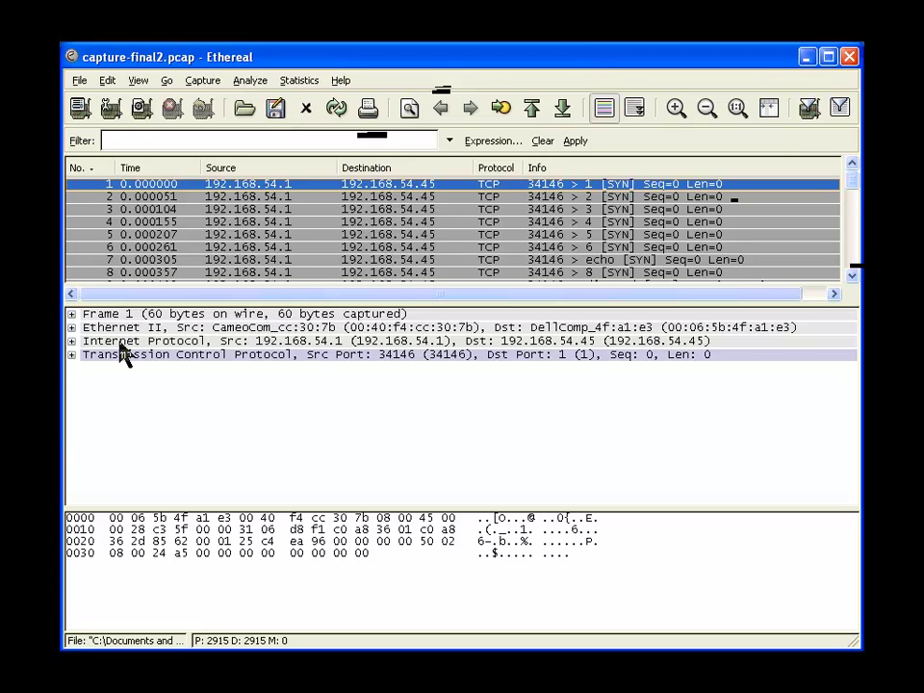
Expand the Frame 1 details and the Ethernet II header of the first packet
{"action": "left_click", "coordinate": [71, 314]}
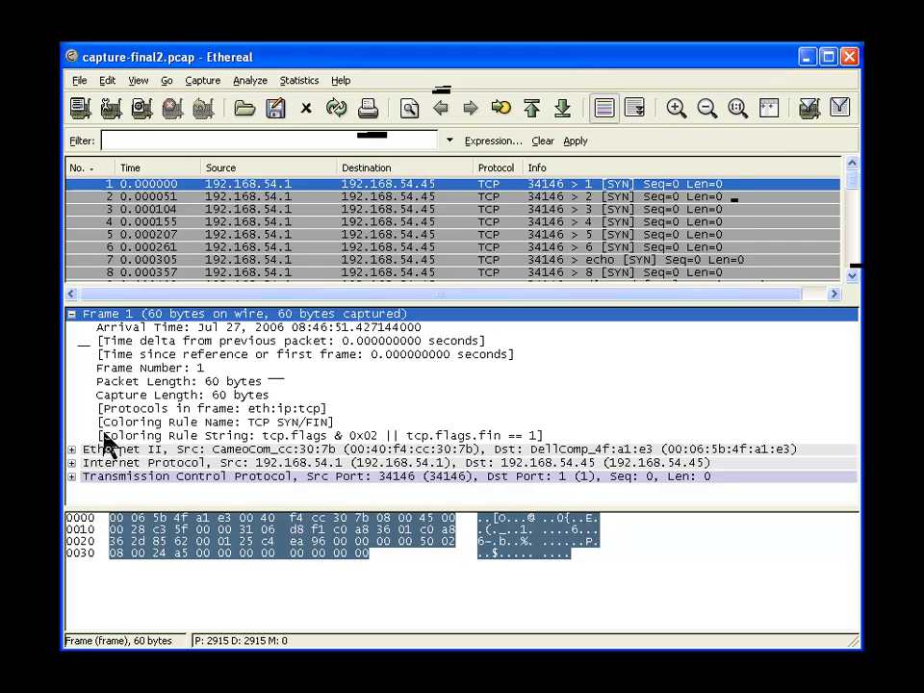
{"action": "left_click", "coordinate": [76, 449]}
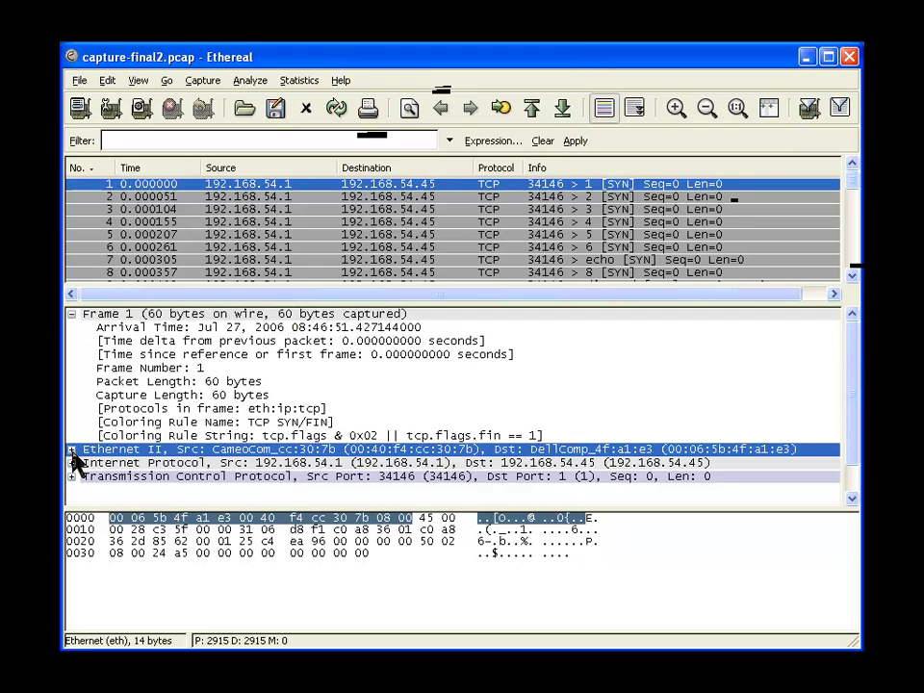
{"action": "left_click", "coordinate": [72, 450]}
{"action": "scroll", "coordinate": [244, 445], "scroll_direction": "down", "scroll_amount": 1}
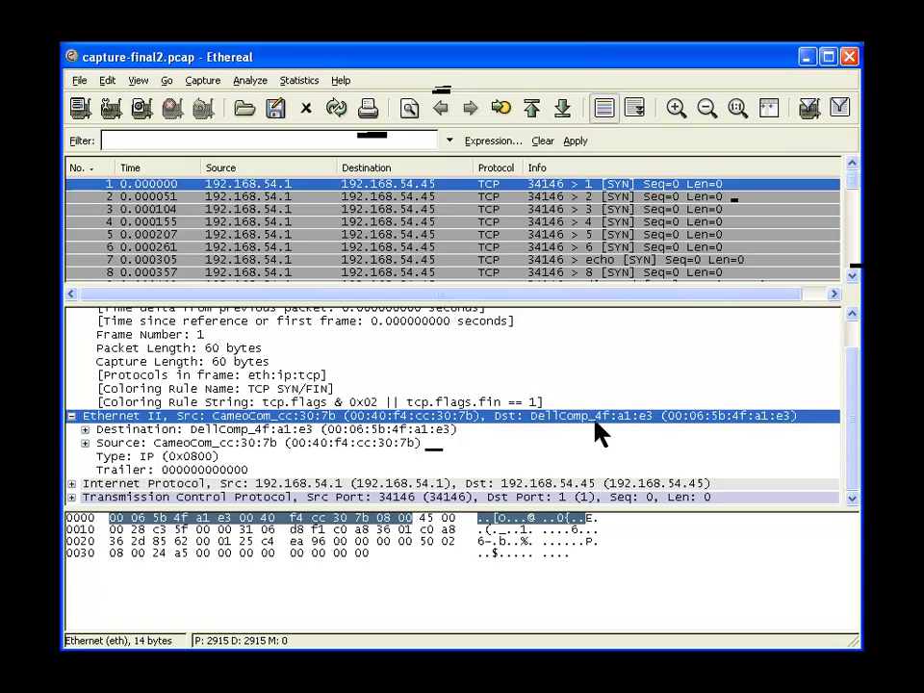
Expand the Destination and Source address fields of the Ethernet II header
{"action": "left_click", "coordinate": [86, 430]}
{"action": "scroll", "coordinate": [206, 460], "scroll_direction": "down", "scroll_amount": 2}
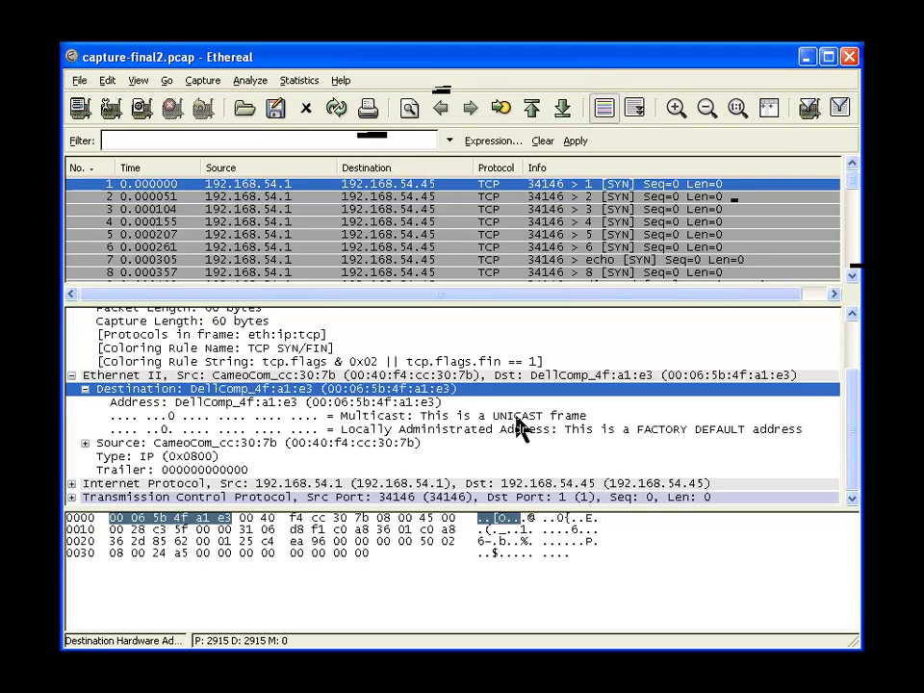
{"action": "left_click", "coordinate": [84, 444]}
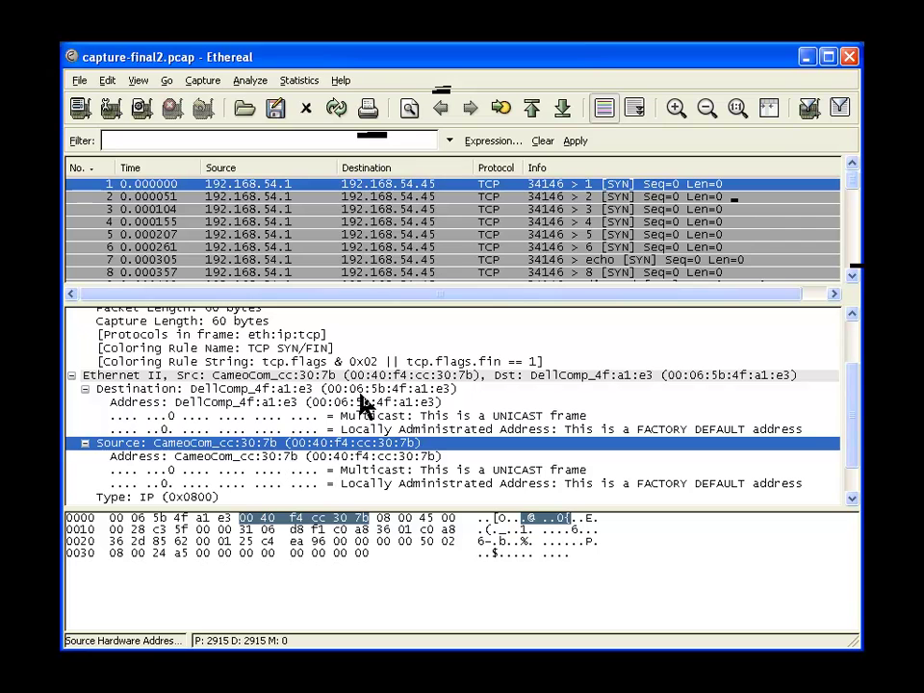
Expand the Internet Protocol header and its Differentiated Services Field
{"action": "scroll", "coordinate": [367, 452], "scroll_direction": "down", "scroll_amount": 1}
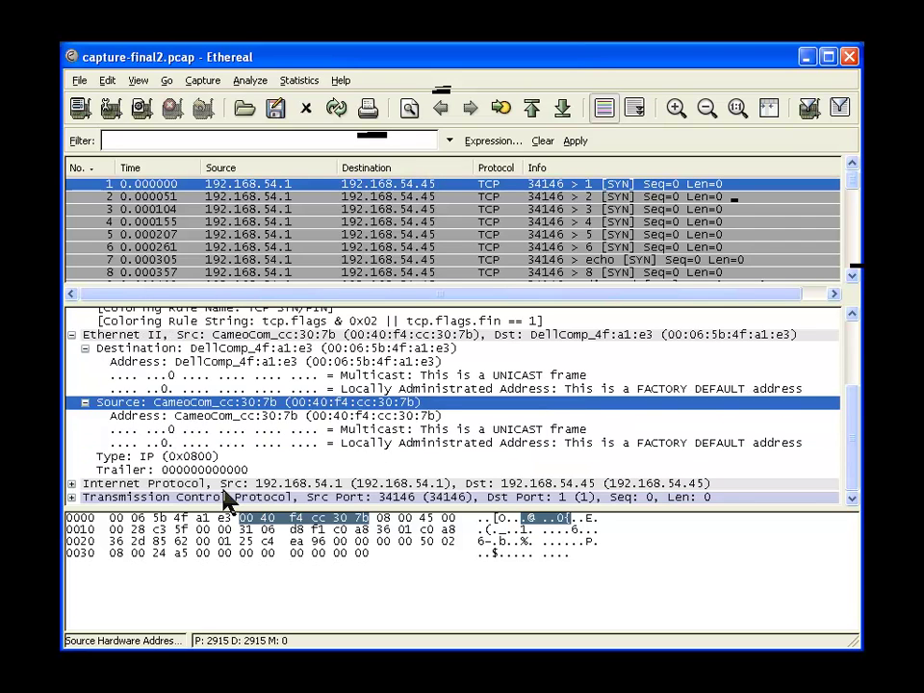
{"action": "left_click", "coordinate": [72, 484]}
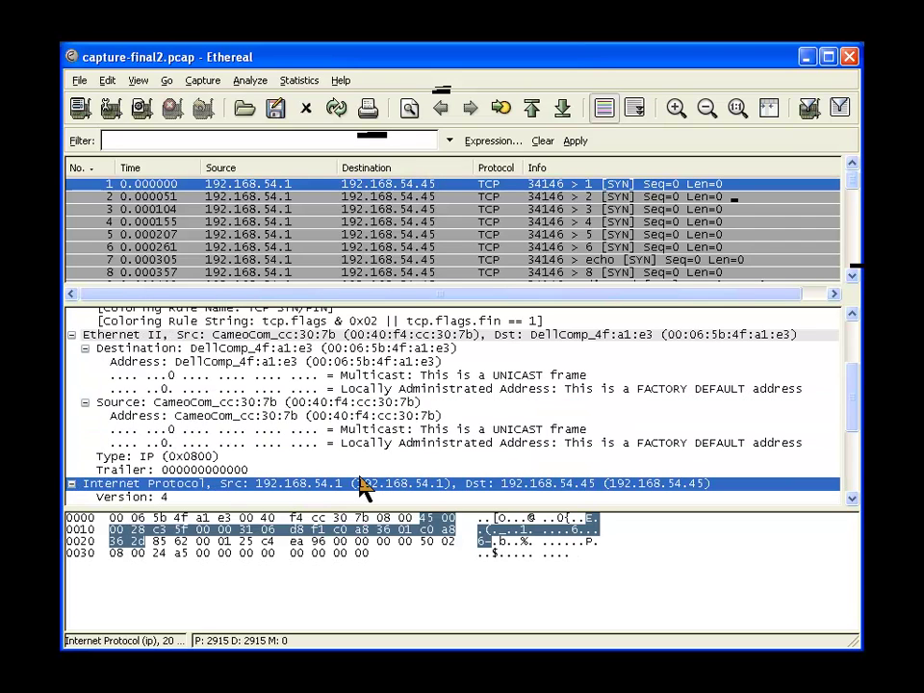
{"action": "scroll", "coordinate": [354, 479], "scroll_direction": "down", "scroll_amount": 2}
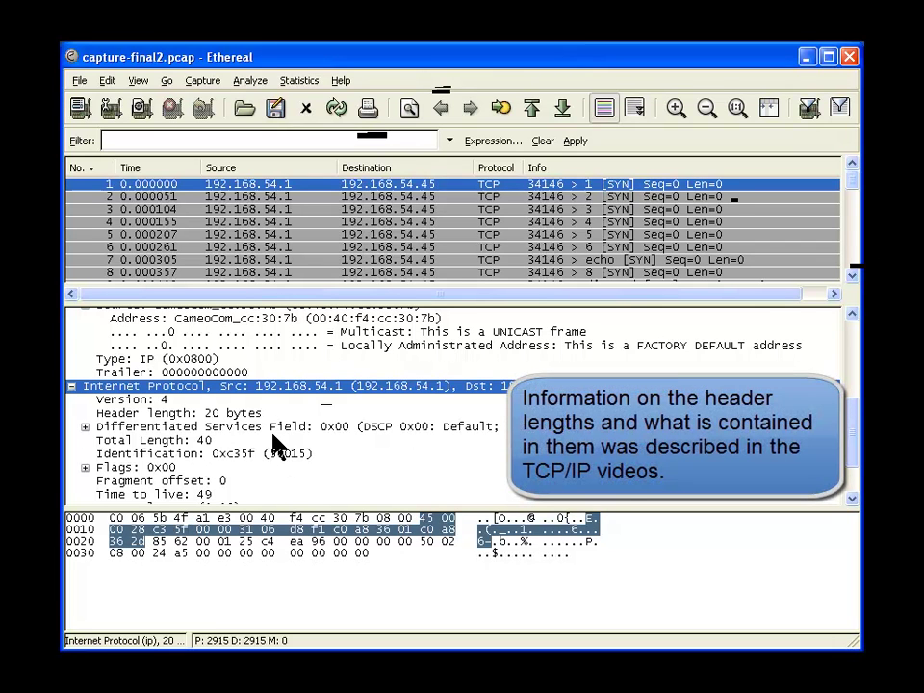
{"action": "scroll", "coordinate": [274, 438], "scroll_direction": "down", "scroll_amount": 1}
{"action": "scroll", "coordinate": [277, 442], "scroll_direction": "down", "scroll_amount": 1}
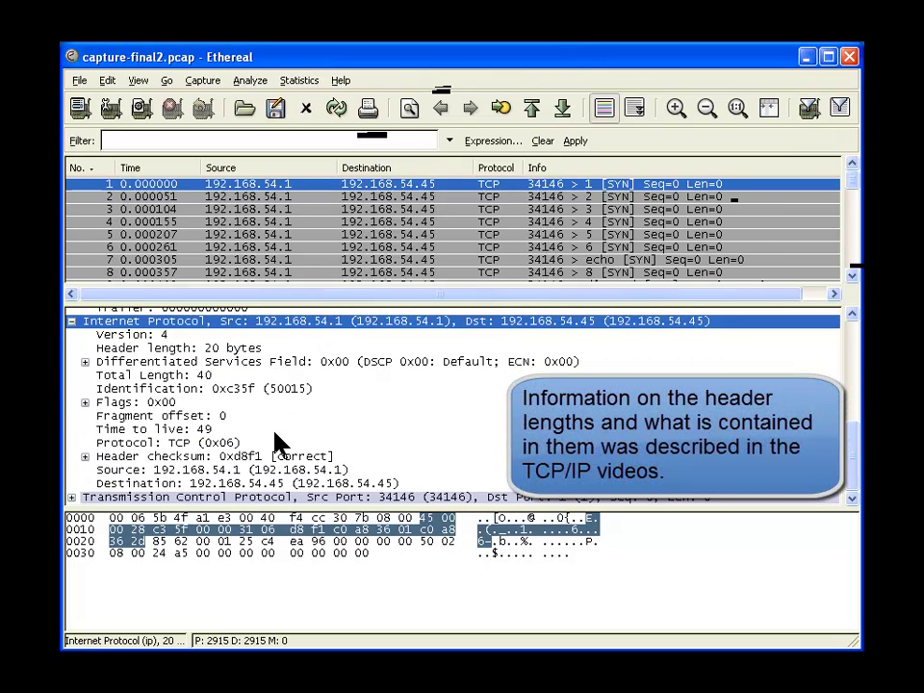
{"action": "left_click", "coordinate": [85, 363]}
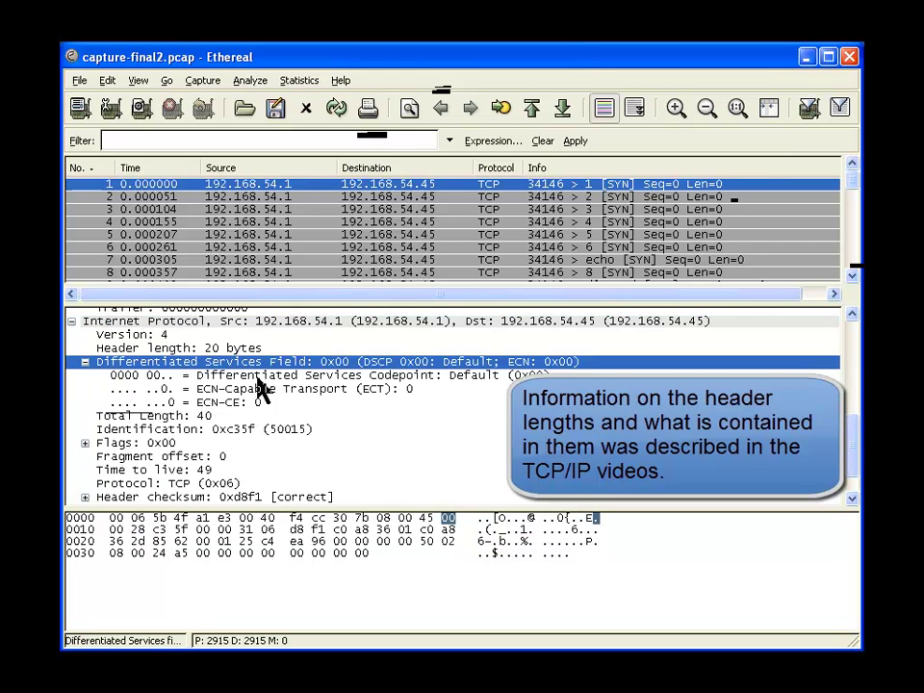
Expand the Flags and Header checksum fields within the Internet Protocol header
{"action": "scroll", "coordinate": [243, 422], "scroll_direction": "down", "scroll_amount": 1}
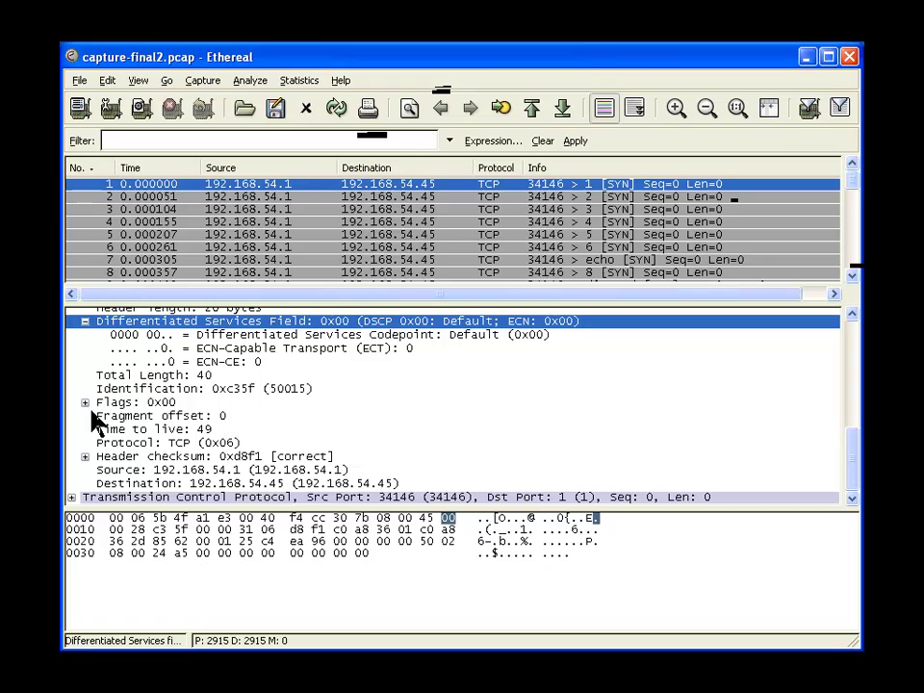
{"action": "left_click", "coordinate": [84, 403]}
{"action": "scroll", "coordinate": [182, 463], "scroll_direction": "down", "scroll_amount": 1}
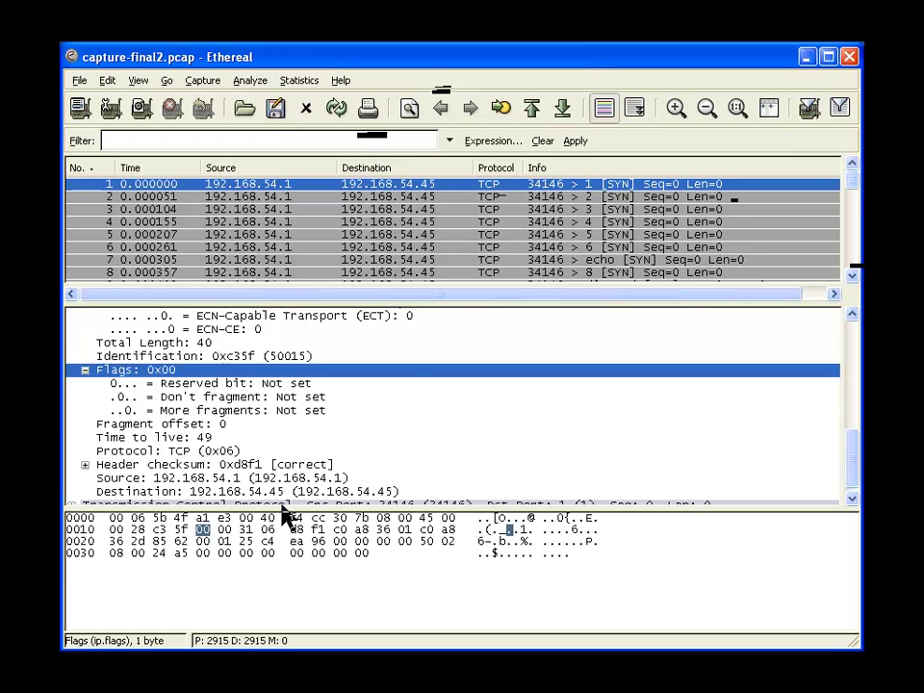
{"action": "scroll", "coordinate": [192, 452], "scroll_direction": "down", "scroll_amount": 1}
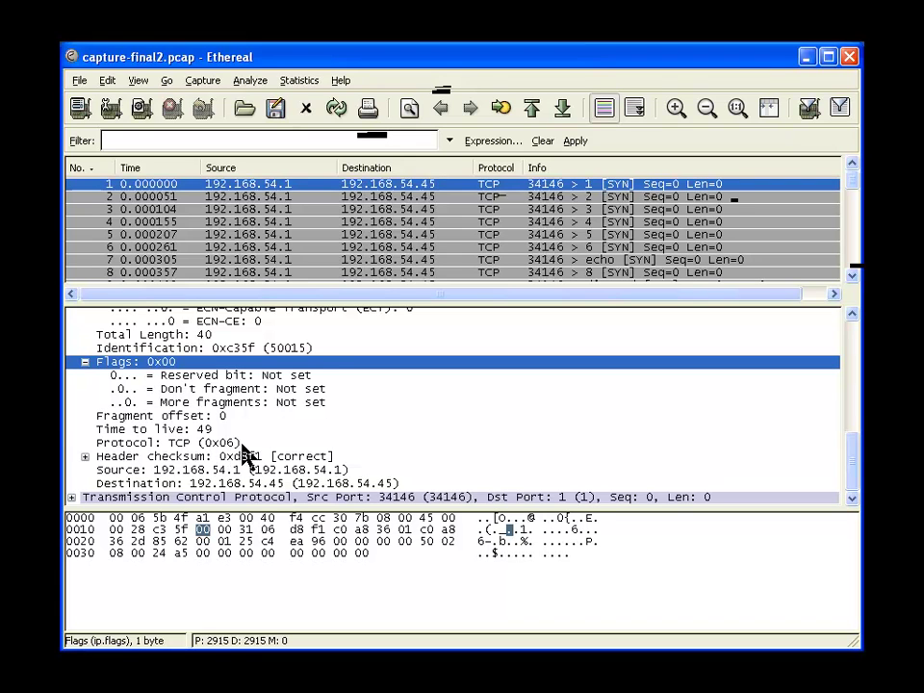
{"action": "left_click", "coordinate": [93, 459]}
{"action": "left_click", "coordinate": [85, 457]}
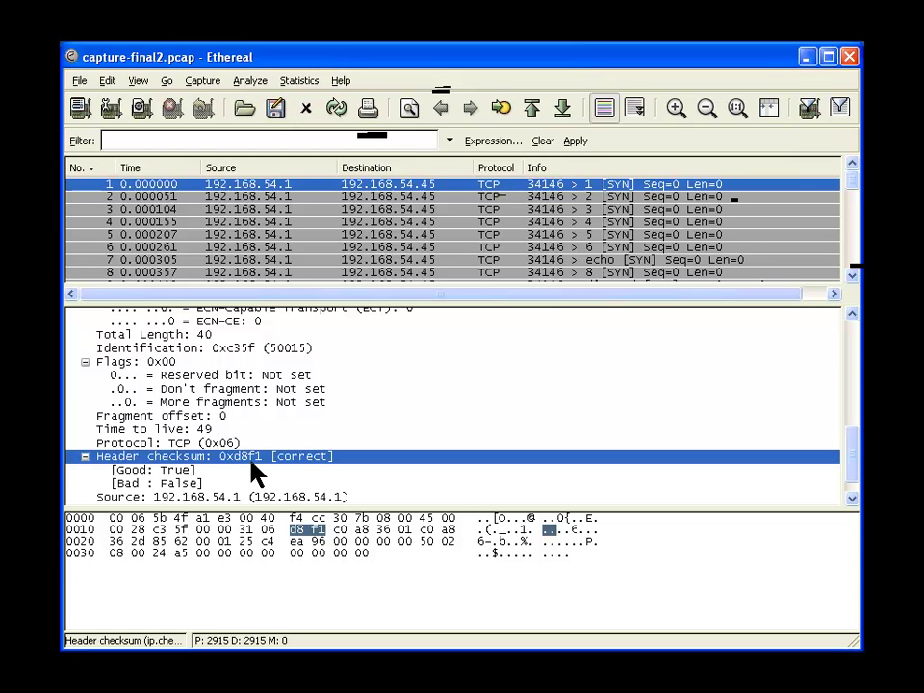
Expand the Transmission Control Protocol header and its Flags field to view the individual flag bits
{"action": "scroll", "coordinate": [249, 463], "scroll_direction": "down", "scroll_amount": 1}
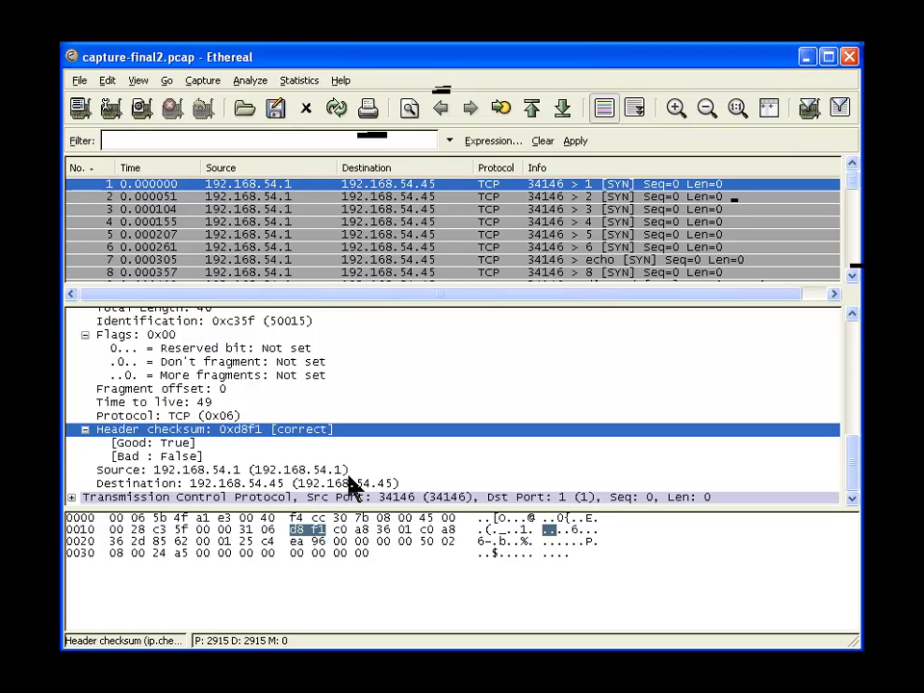
{"action": "left_click", "coordinate": [71, 497]}
{"action": "left_click", "coordinate": [71, 497]}
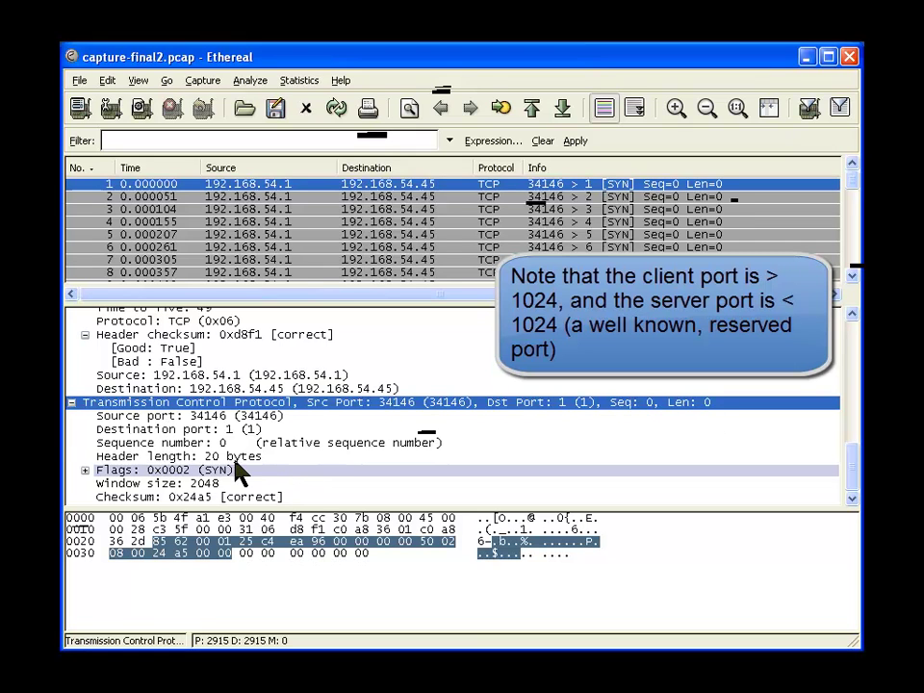
{"action": "left_click", "coordinate": [84, 470]}
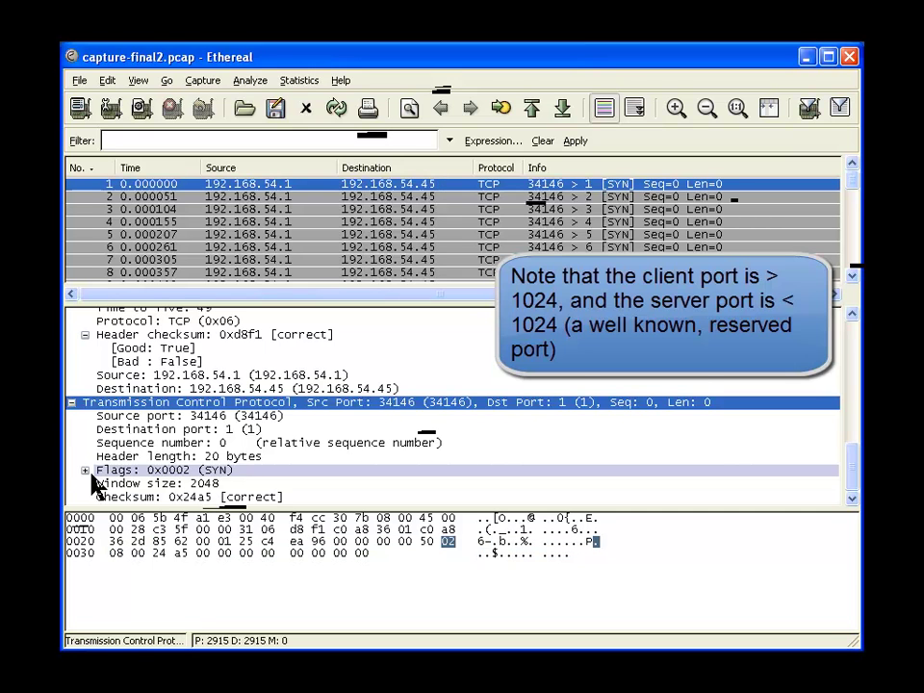
{"action": "scroll", "coordinate": [217, 488], "scroll_direction": "down", "scroll_amount": 3}
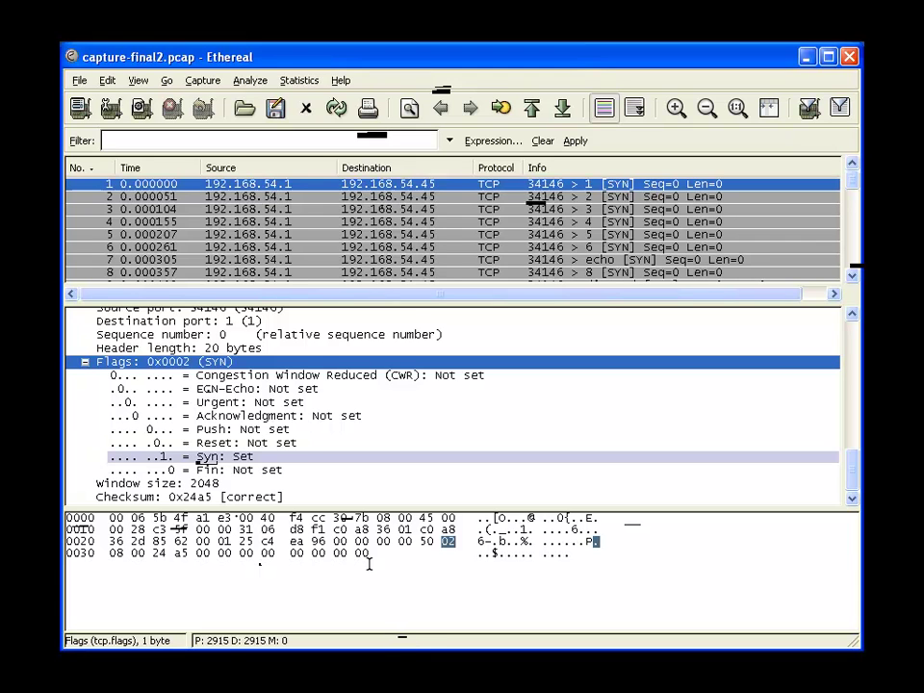
Highlight the raw bytes of packet 1 in the hex dump
{"action": "left_click_drag", "start_coordinate": [404, 592], "coordinate": [62, 502]}
{"action": "left_click", "coordinate": [283, 570]}
{"action": "left_click_drag", "start_coordinate": [387, 562], "coordinate": [67, 529]}
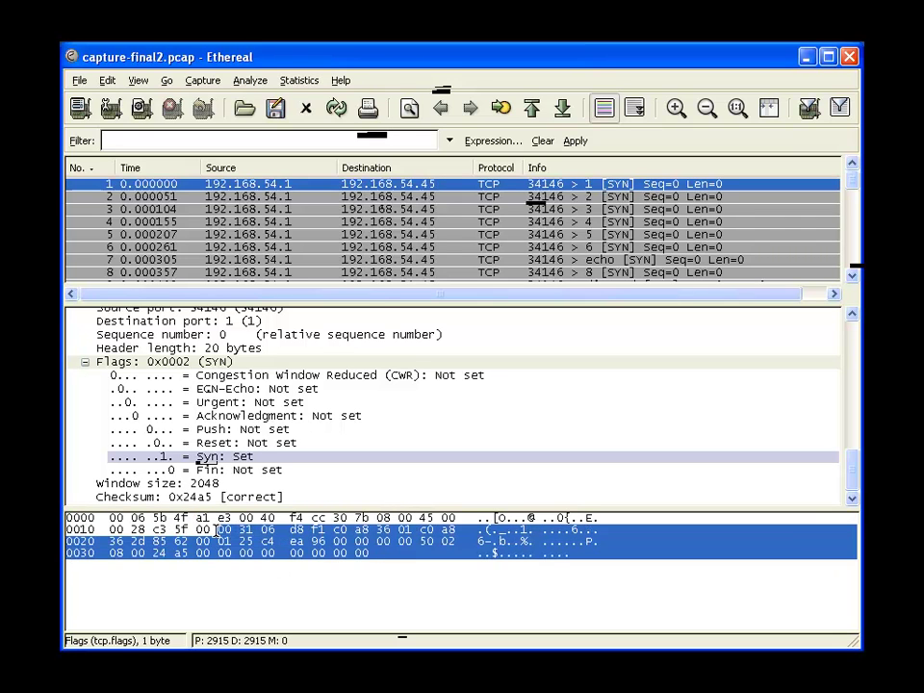
Match the TCP Flags, Syn bit and Window size fields to their bytes in the hex dump, ending at the checksum bytes
{"action": "left_click", "coordinate": [242, 458]}
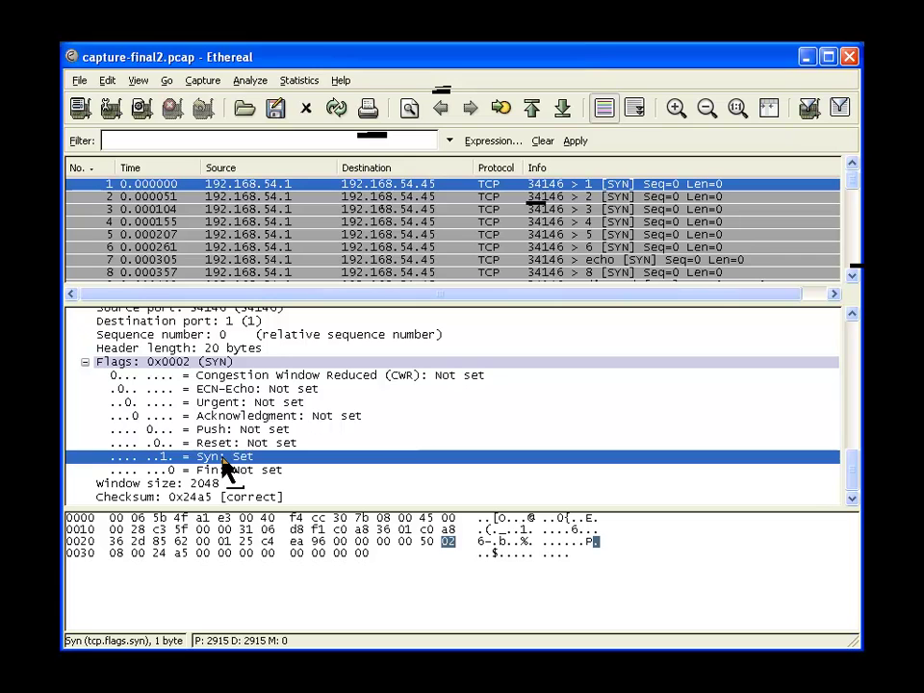
{"action": "left_click", "coordinate": [202, 365]}
{"action": "left_click", "coordinate": [233, 457]}
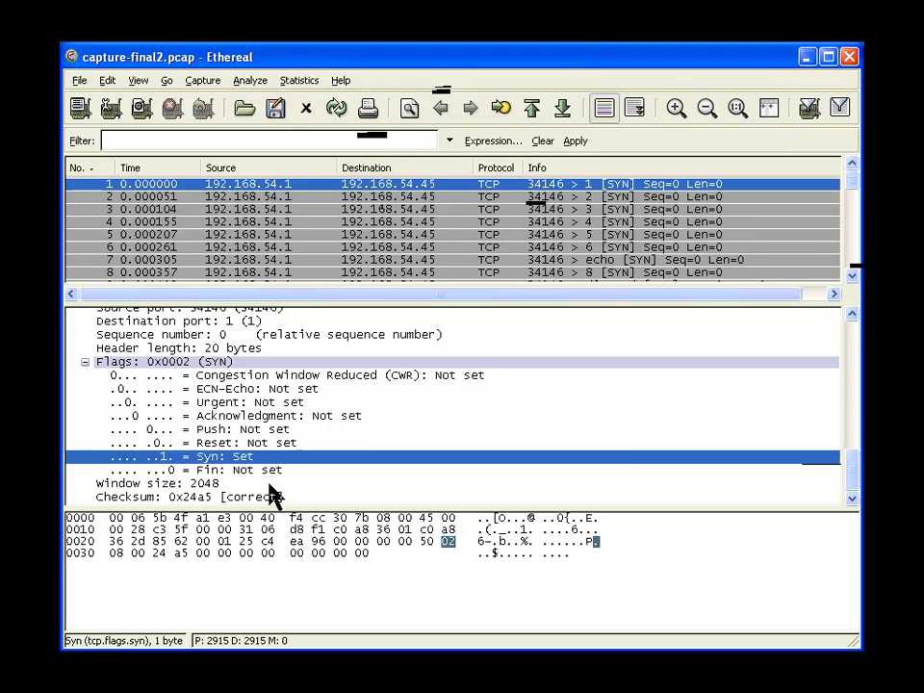
{"action": "left_click", "coordinate": [217, 484]}
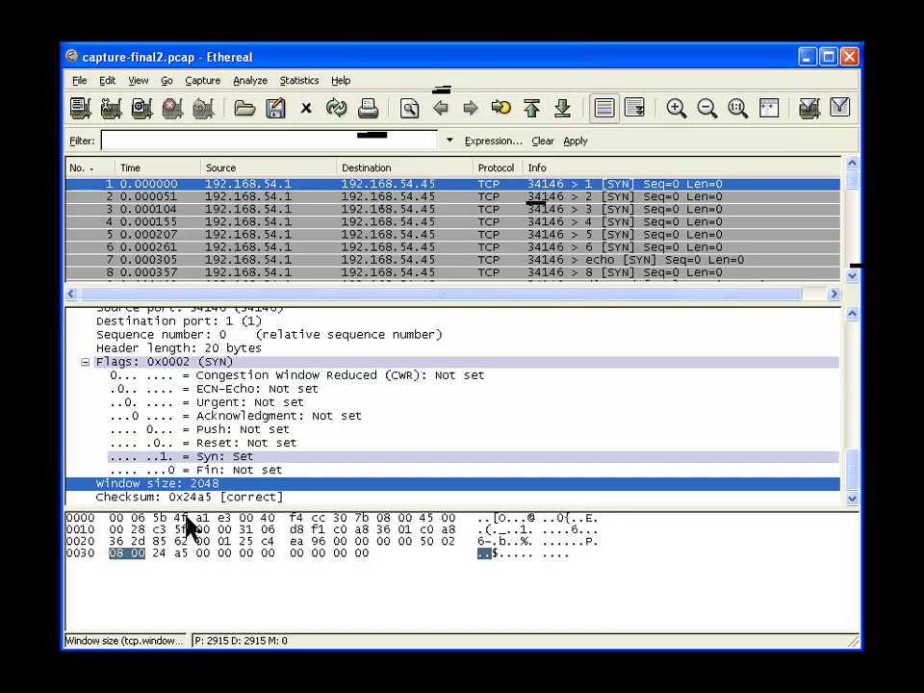
{"action": "left_click", "coordinate": [173, 553]}
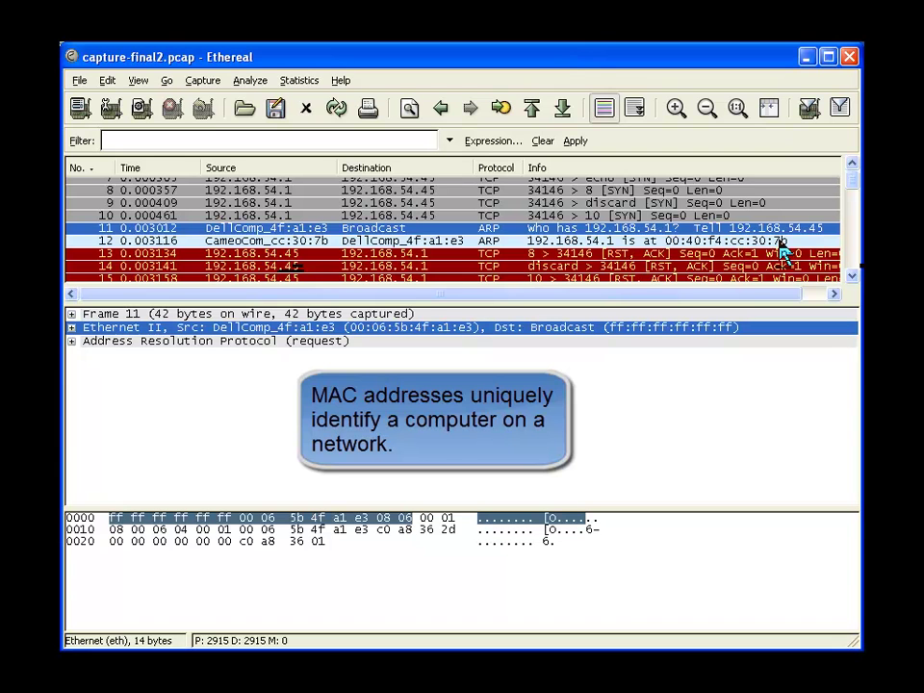
Examine the SYN probes and RST, ACK replies that follow the ARP exchange, up to the domain port packets
{"action": "scroll", "coordinate": [702, 255], "scroll_direction": "down", "scroll_amount": 1}
{"action": "scroll", "coordinate": [746, 277], "scroll_direction": "down", "scroll_amount": 4}
{"action": "scroll", "coordinate": [743, 277], "scroll_direction": "down", "scroll_amount": 4}
{"action": "scroll", "coordinate": [741, 277], "scroll_direction": "down", "scroll_amount": 3}
{"action": "scroll", "coordinate": [739, 276], "scroll_direction": "down", "scroll_amount": 6}
{"action": "scroll", "coordinate": [737, 276], "scroll_direction": "down", "scroll_amount": 6}
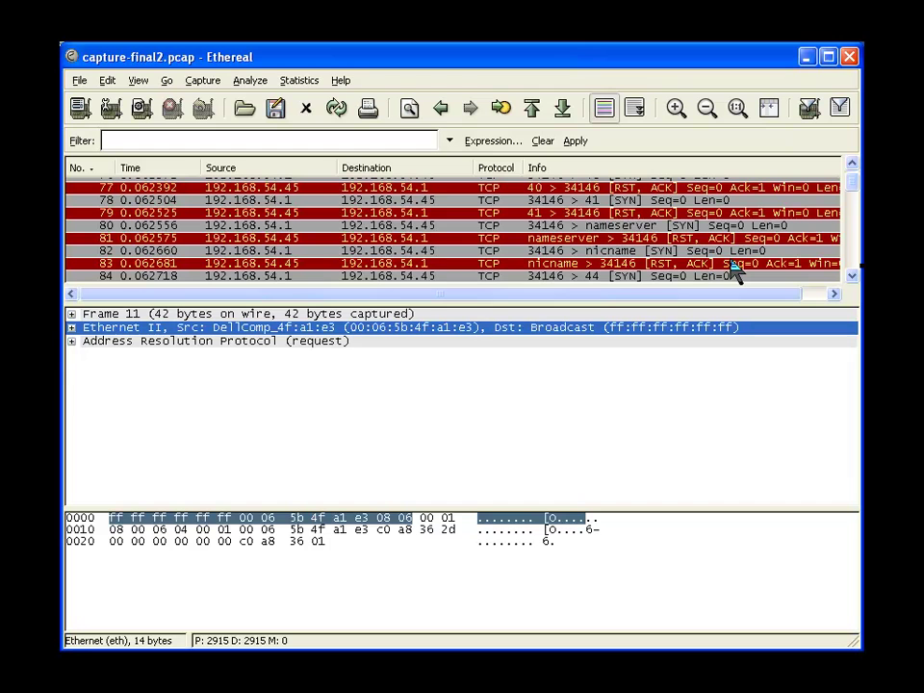
{"action": "scroll", "coordinate": [693, 264], "scroll_direction": "down", "scroll_amount": 1}
{"action": "scroll", "coordinate": [691, 264], "scroll_direction": "down", "scroll_amount": 4}
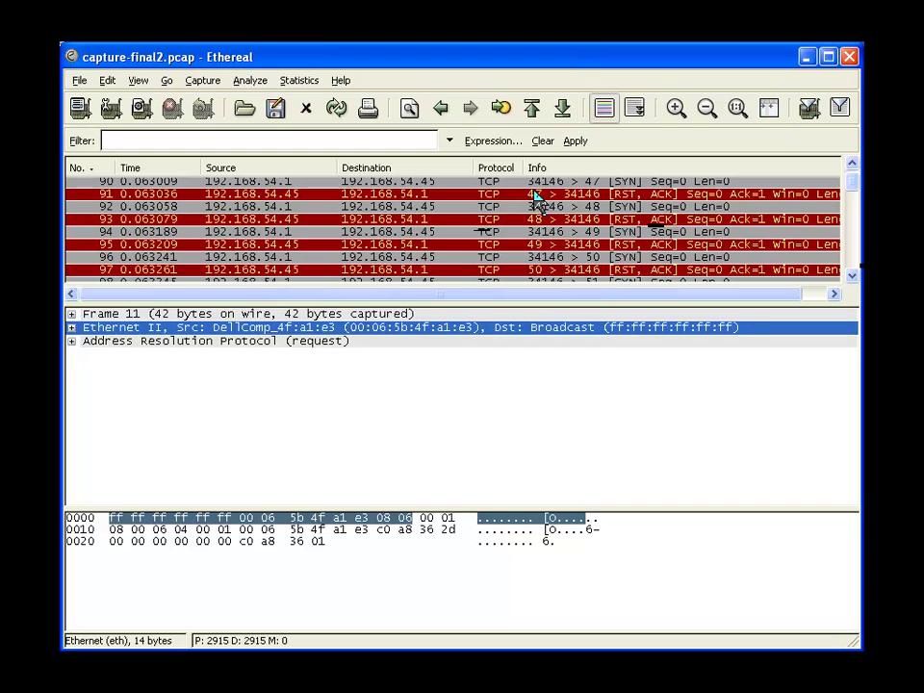
{"action": "scroll", "coordinate": [620, 220], "scroll_direction": "down", "scroll_amount": 2}
{"action": "scroll", "coordinate": [620, 219], "scroll_direction": "down", "scroll_amount": 1}
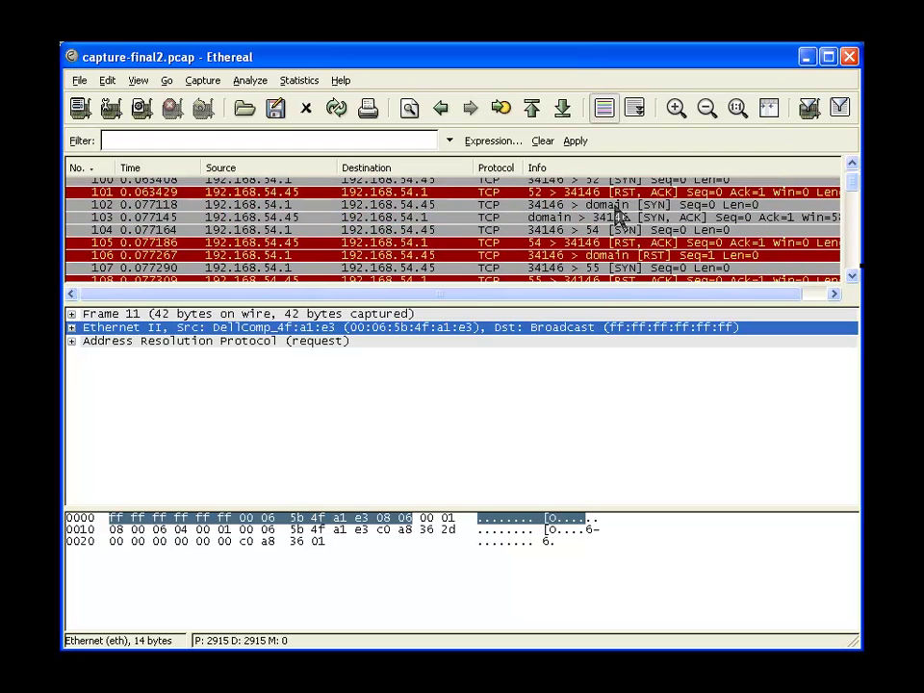
Examine the SYN probes and RST, ACK replies between the two hosts for the ports from 54 to about 186
{"action": "scroll", "coordinate": [670, 221], "scroll_direction": "down", "scroll_amount": 3}
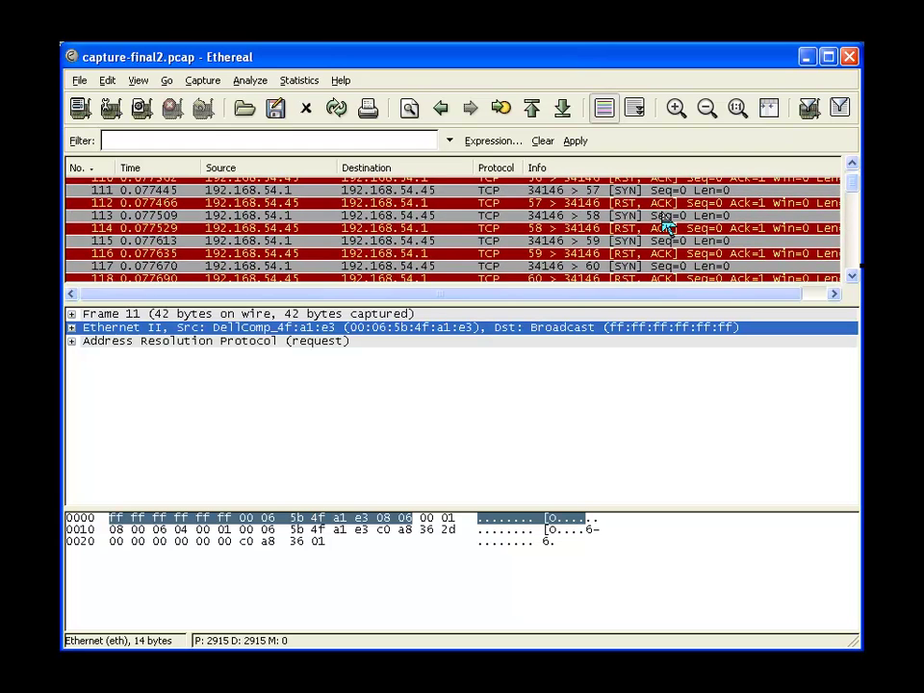
{"action": "scroll", "coordinate": [851, 252], "scroll_direction": "down", "scroll_amount": 11}
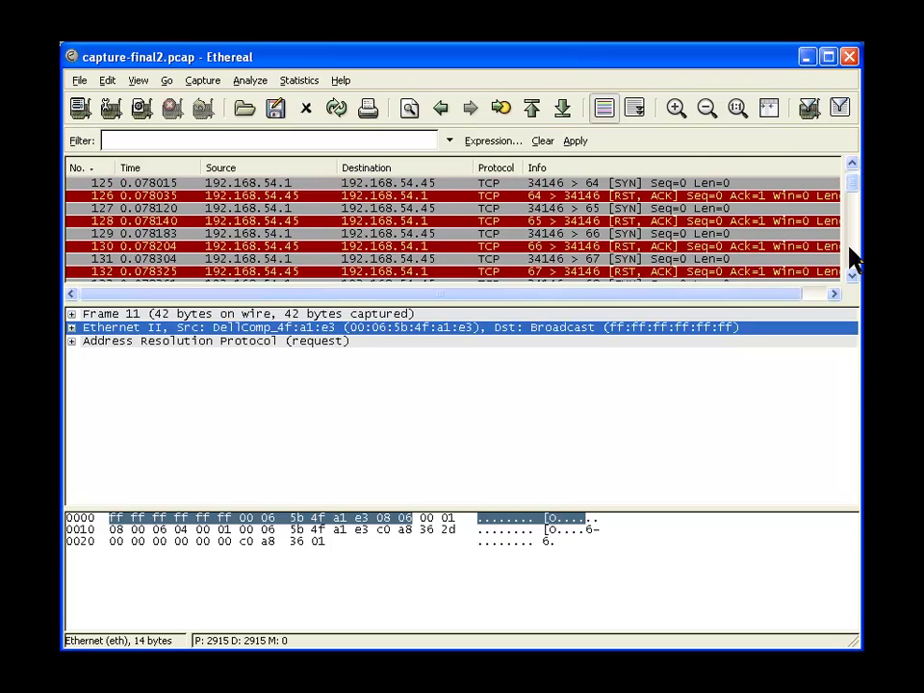
{"action": "scroll", "coordinate": [851, 255], "scroll_direction": "down", "scroll_amount": 17}
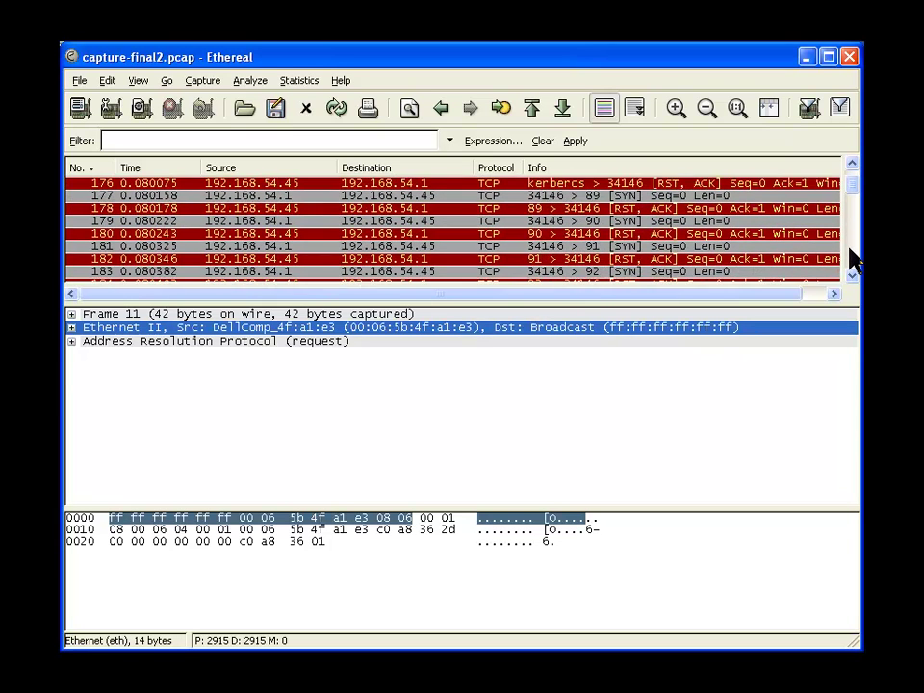
{"action": "scroll", "coordinate": [850, 254], "scroll_direction": "down", "scroll_amount": 12}
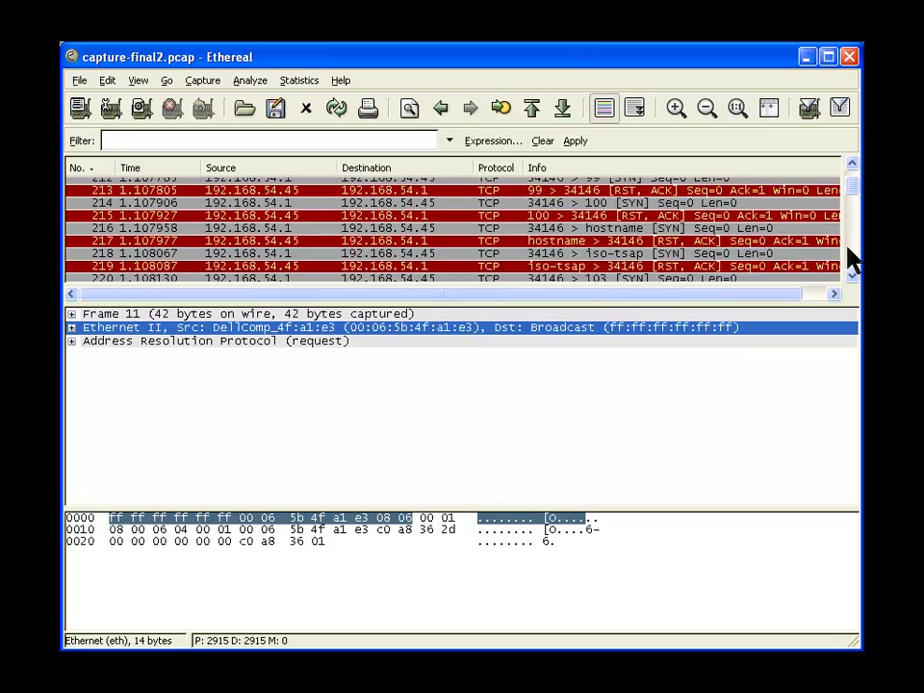
{"action": "scroll", "coordinate": [851, 255], "scroll_direction": "down", "scroll_amount": 15}
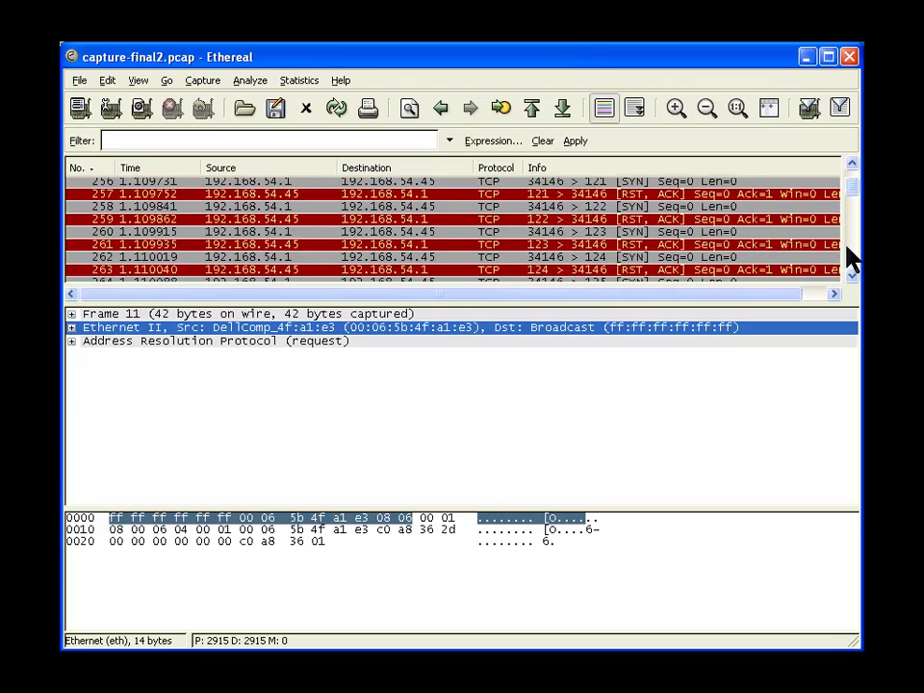
{"action": "scroll", "coordinate": [851, 255], "scroll_direction": "down", "scroll_amount": 15}
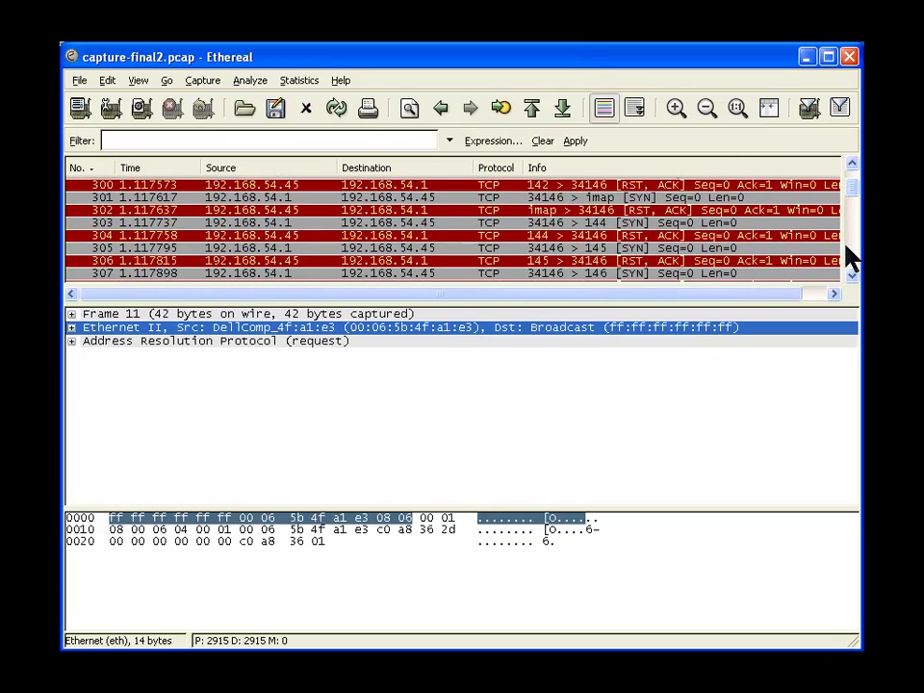
{"action": "scroll", "coordinate": [851, 255], "scroll_direction": "down", "scroll_amount": 10}
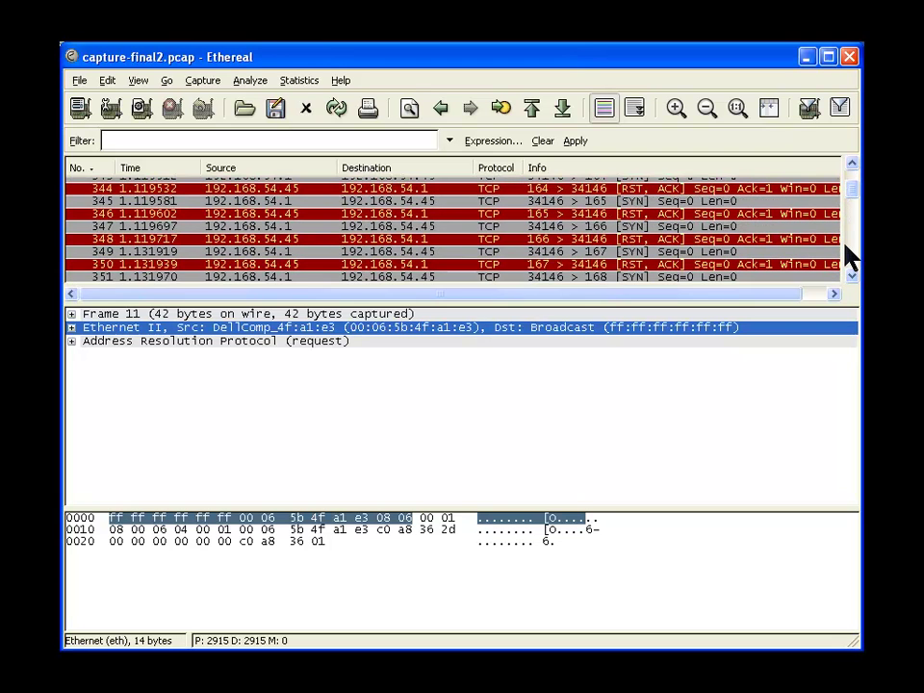
{"action": "scroll", "coordinate": [850, 255], "scroll_direction": "down", "scroll_amount": 7}
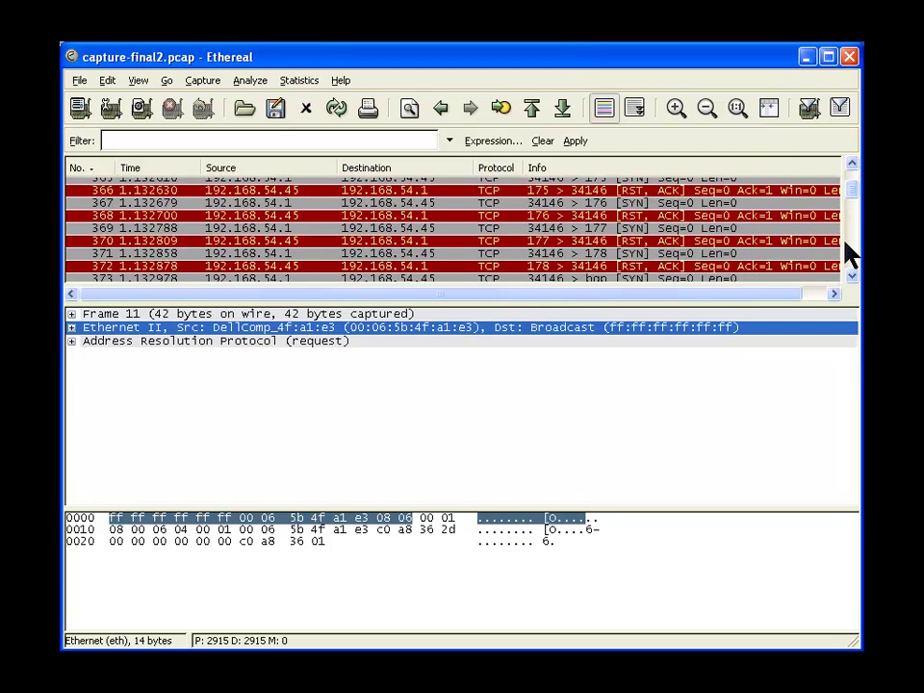
{"action": "scroll", "coordinate": [850, 241], "scroll_direction": "down", "scroll_amount": 7}
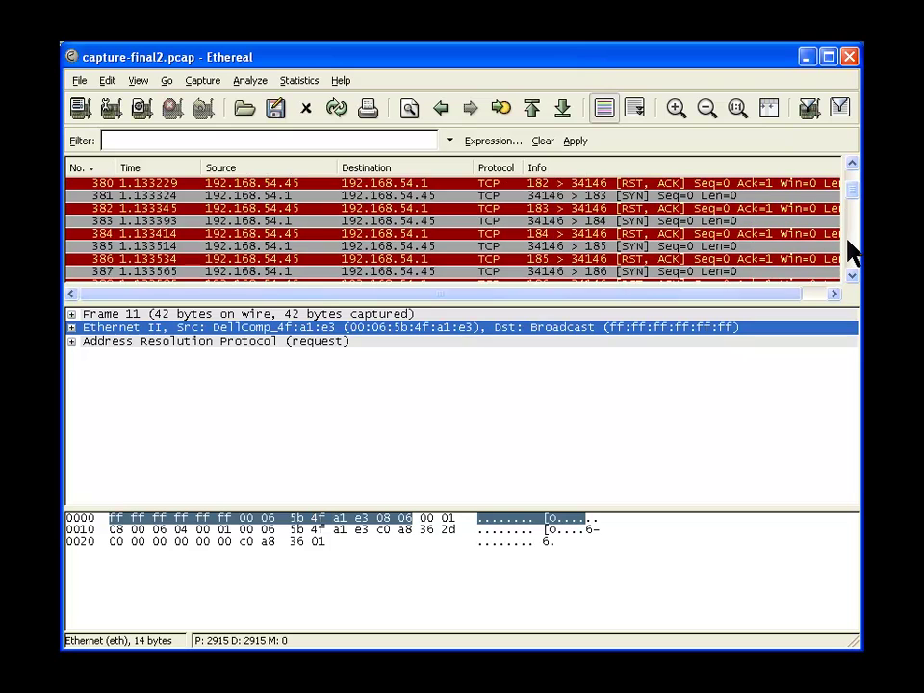
Select HTTP GET packet 2543 further down the capture and collapse its Differentiated Services field and its Internet Protocol and Transmission Control Protocol headers
{"action": "left_click_drag", "start_coordinate": [851, 199], "coordinate": [850, 255]}
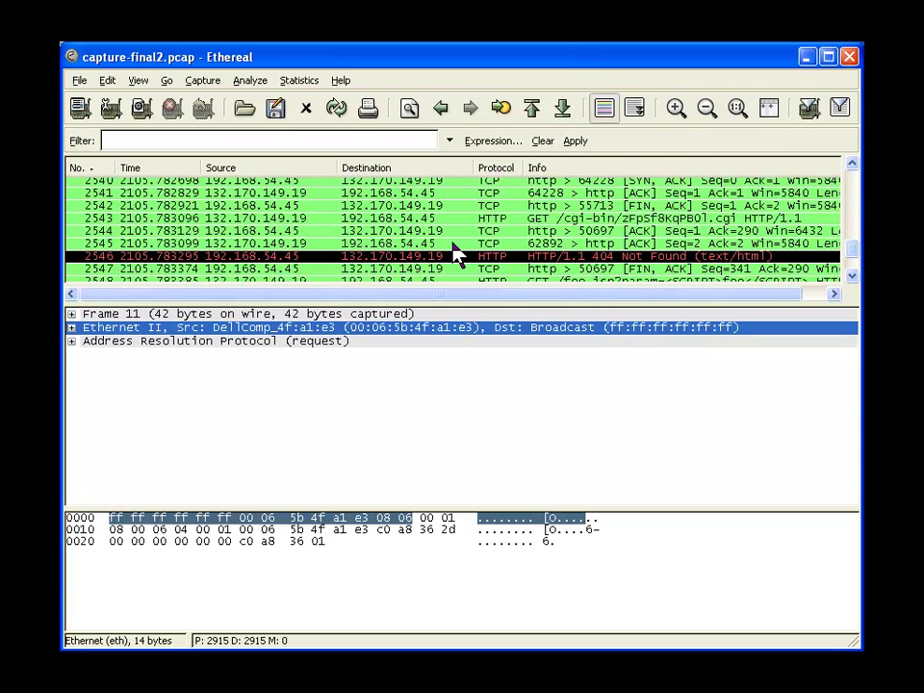
{"action": "left_click", "coordinate": [412, 219]}
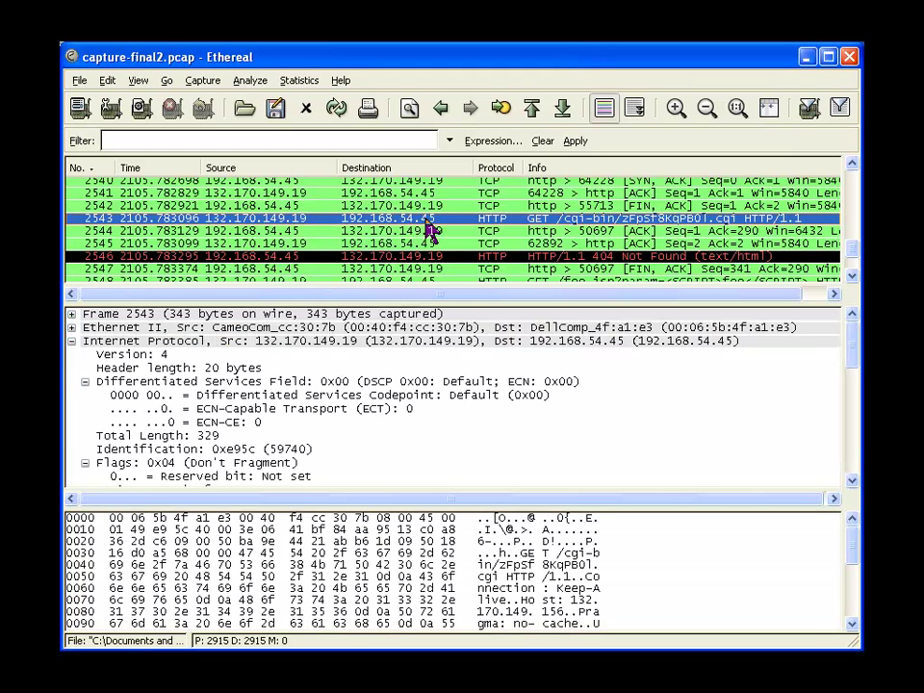
{"action": "left_click", "coordinate": [86, 382]}
{"action": "left_click", "coordinate": [85, 382]}
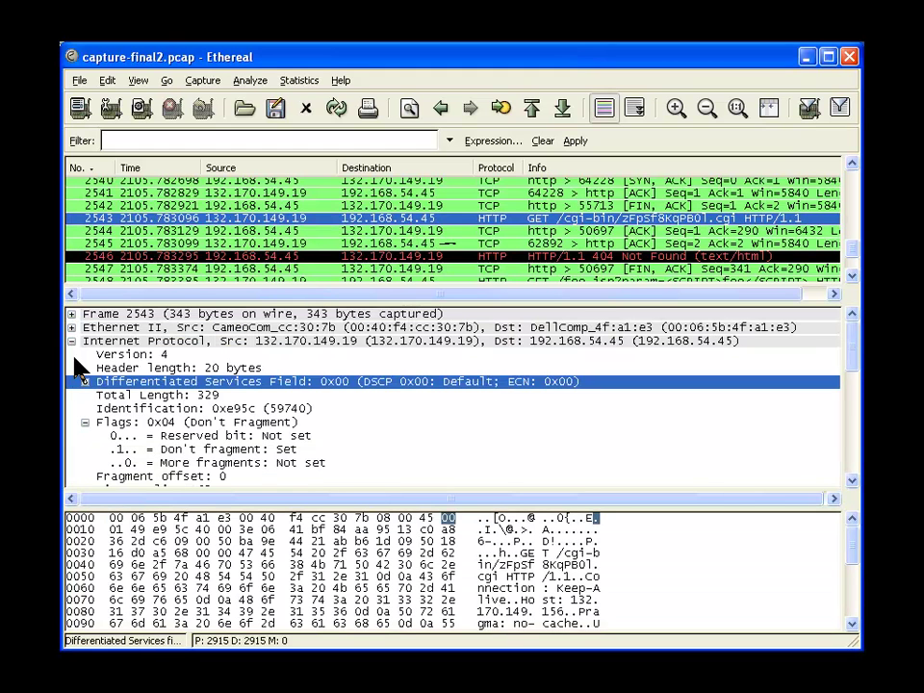
{"action": "left_click", "coordinate": [72, 342]}
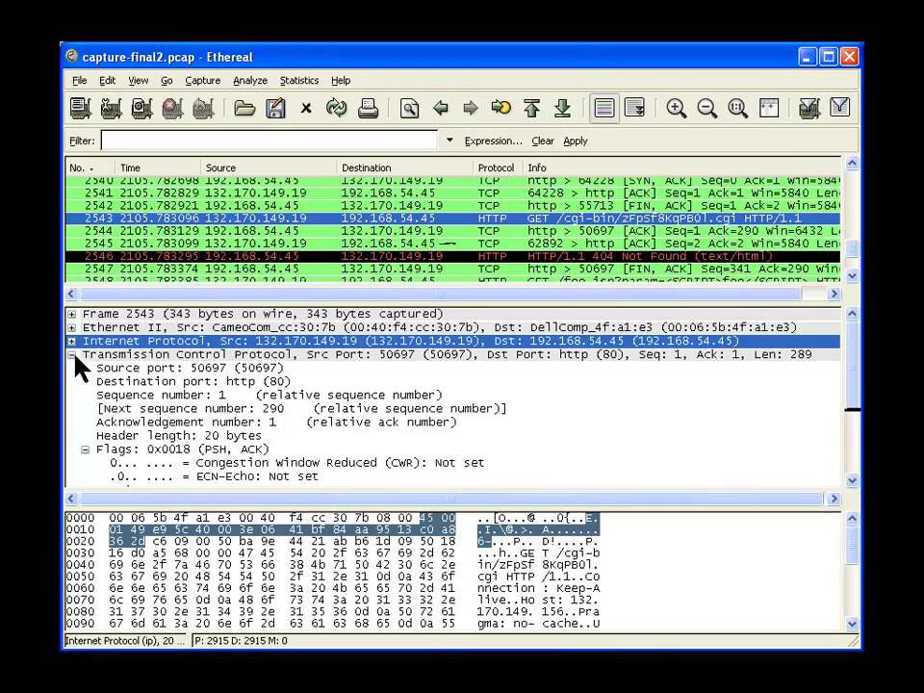
{"action": "left_click", "coordinate": [71, 354]}
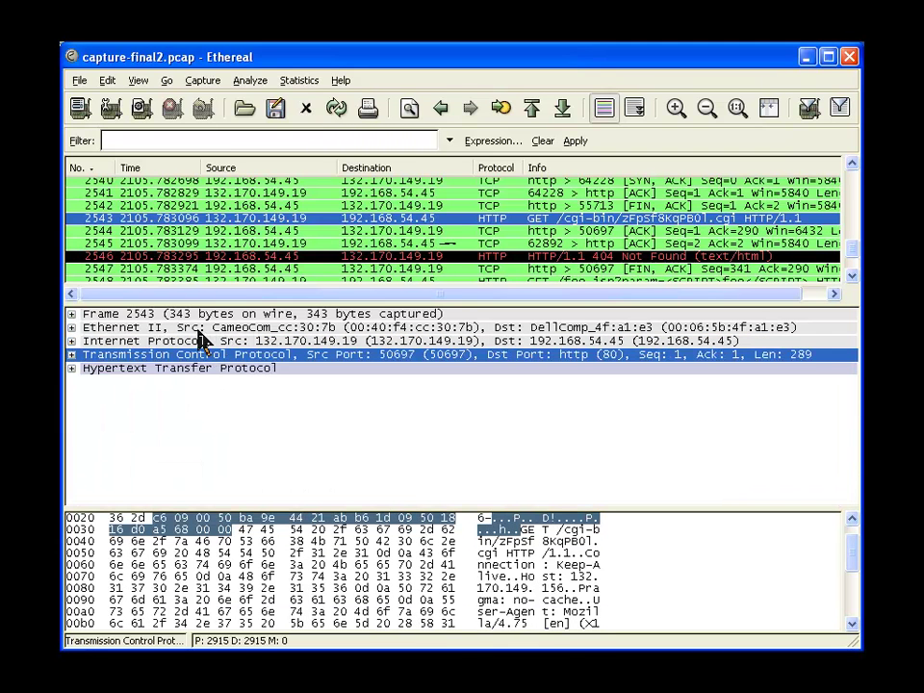
Expand the Internet Protocol and Transmission Control Protocol headers of packet 2543 and read through their fields
{"action": "left_click", "coordinate": [72, 340]}
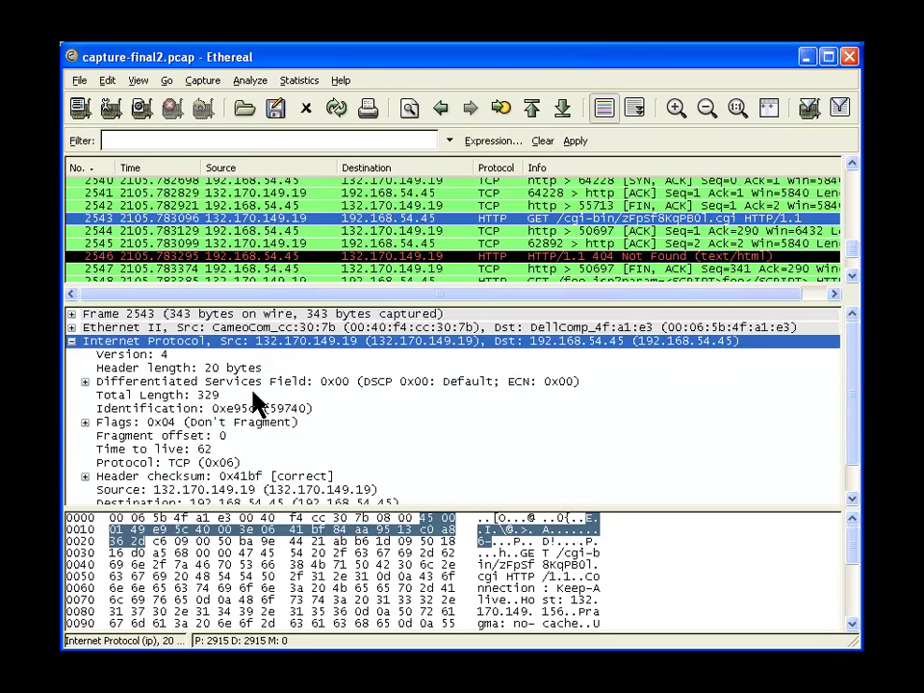
{"action": "scroll", "coordinate": [134, 373], "scroll_direction": "down", "scroll_amount": 1}
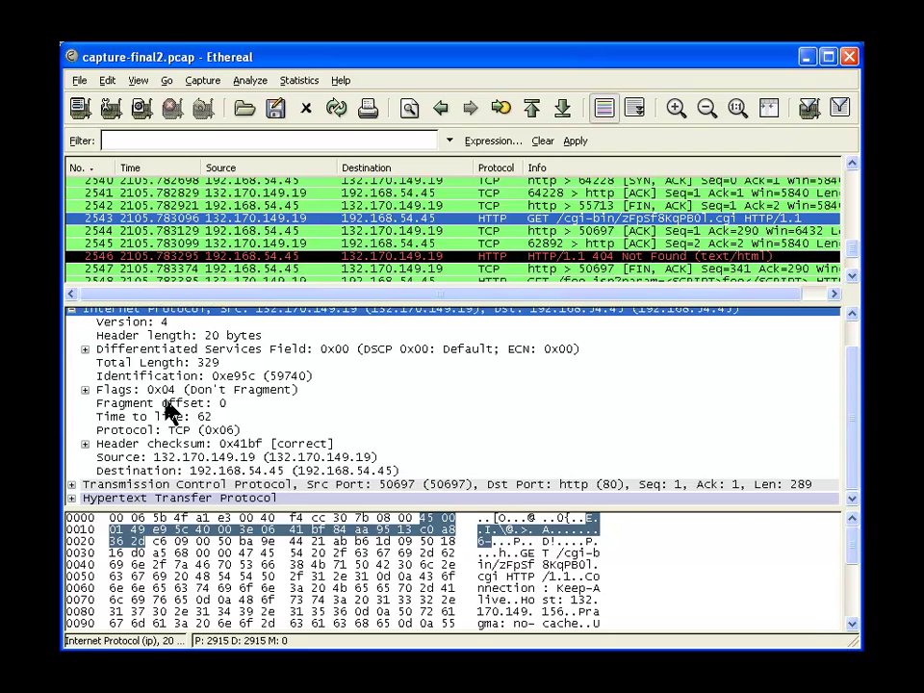
{"action": "left_click", "coordinate": [72, 483]}
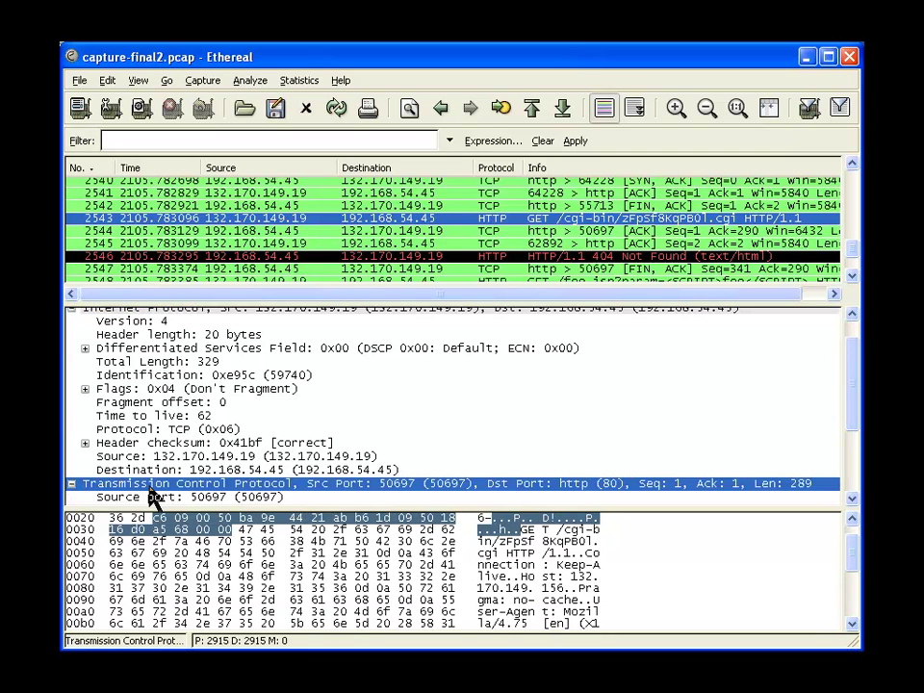
{"action": "scroll", "coordinate": [146, 494], "scroll_direction": "down", "scroll_amount": 3}
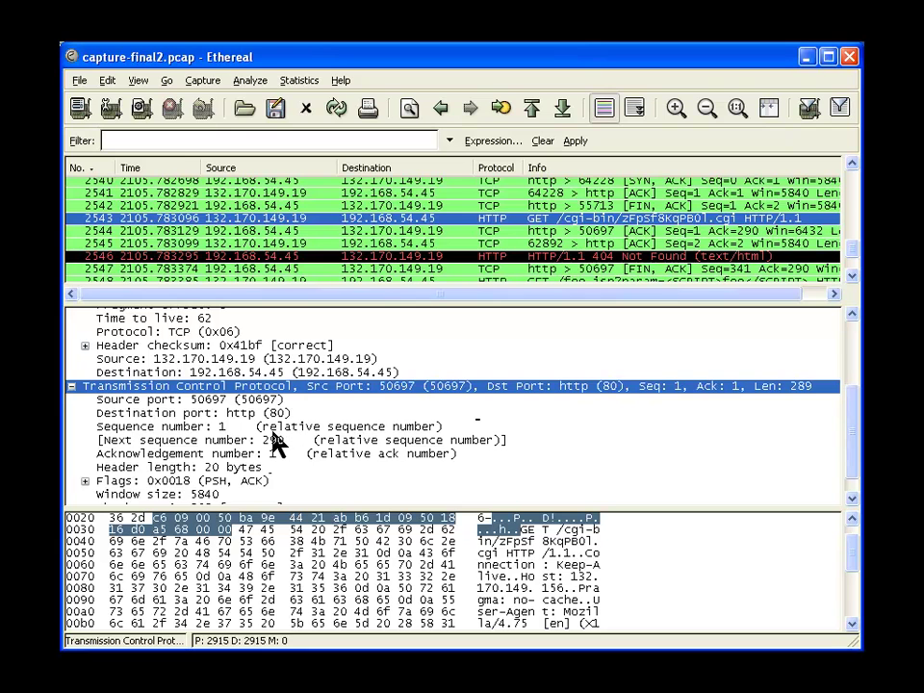
{"action": "scroll", "coordinate": [274, 439], "scroll_direction": "down", "scroll_amount": 1}
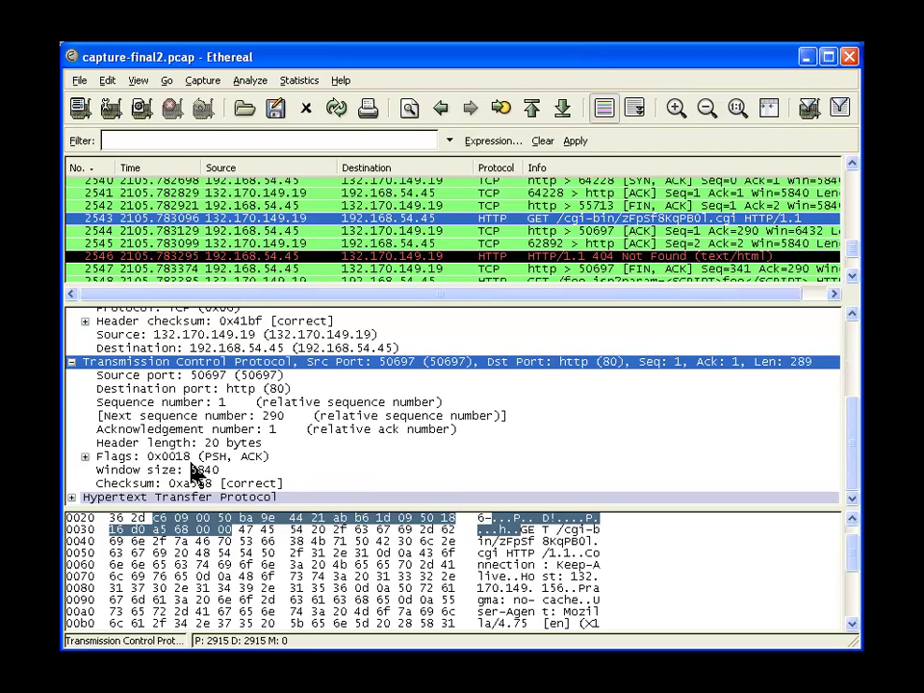
Expand the TCP Flags field of packet 2543 and examine its individual flag bits
{"action": "left_click", "coordinate": [86, 456]}
{"action": "scroll", "coordinate": [279, 473], "scroll_direction": "down", "scroll_amount": 1}
{"action": "scroll", "coordinate": [284, 475], "scroll_direction": "down", "scroll_amount": 2}
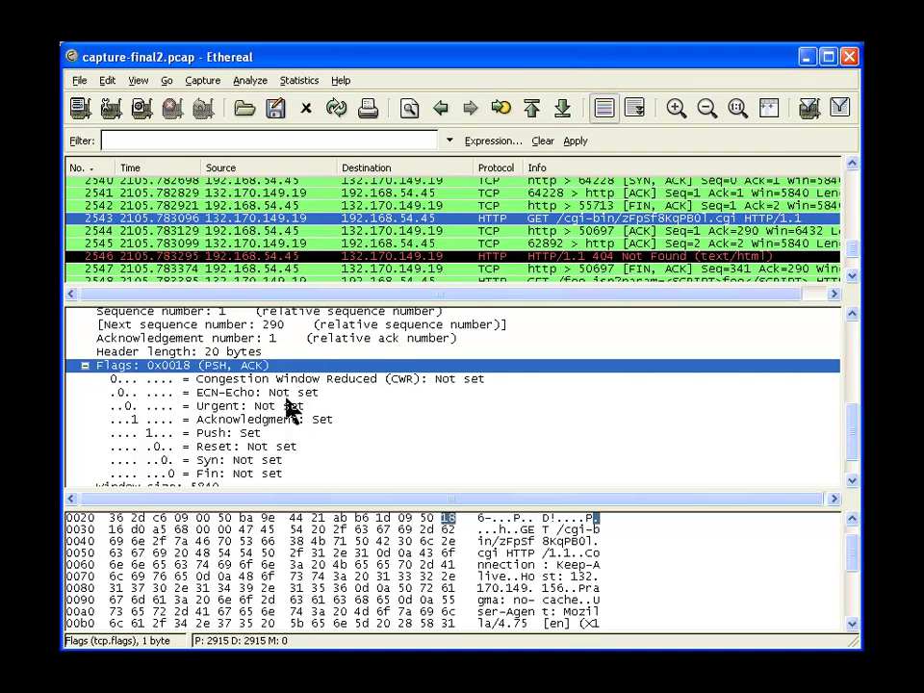
{"action": "scroll", "coordinate": [284, 423], "scroll_direction": "down", "scroll_amount": 1}
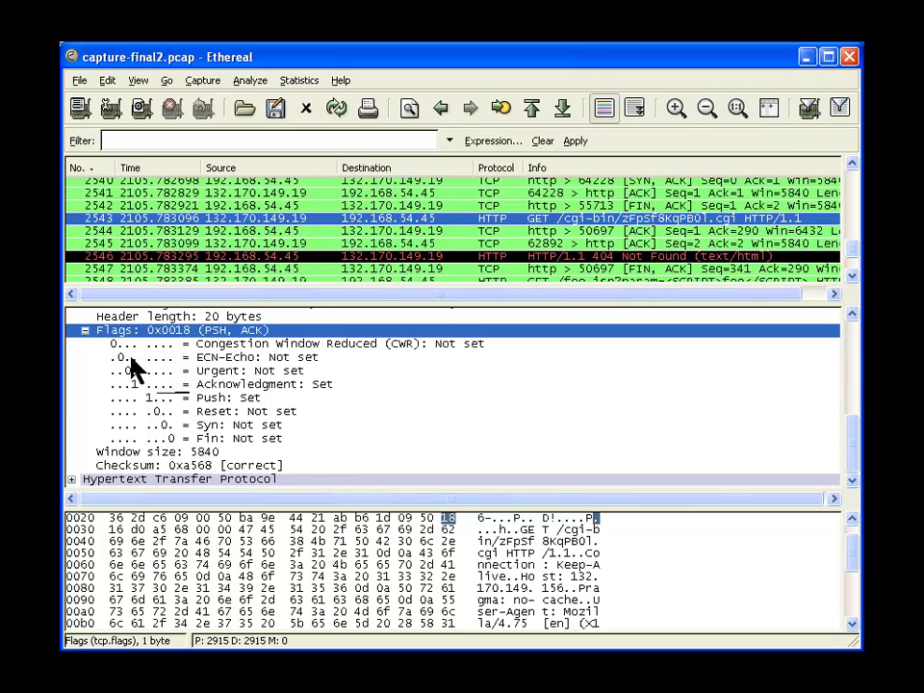
Collapse the TCP Flags, TCP and IP headers, and expand the Hypertext Transfer Protocol section with its GET request line
{"action": "left_click", "coordinate": [85, 332]}
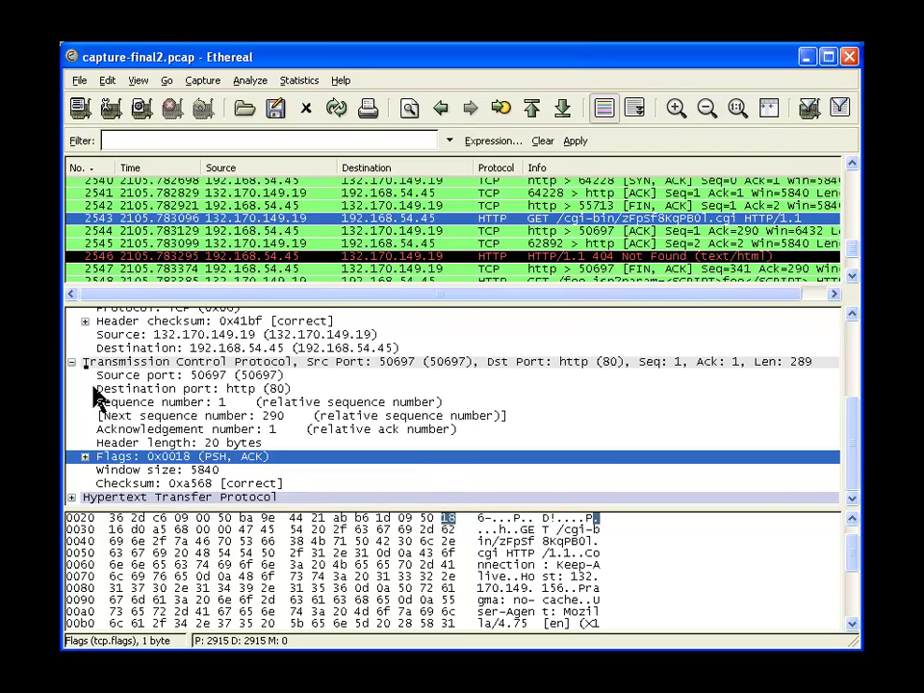
{"action": "left_click", "coordinate": [75, 363]}
{"action": "left_click", "coordinate": [71, 314]}
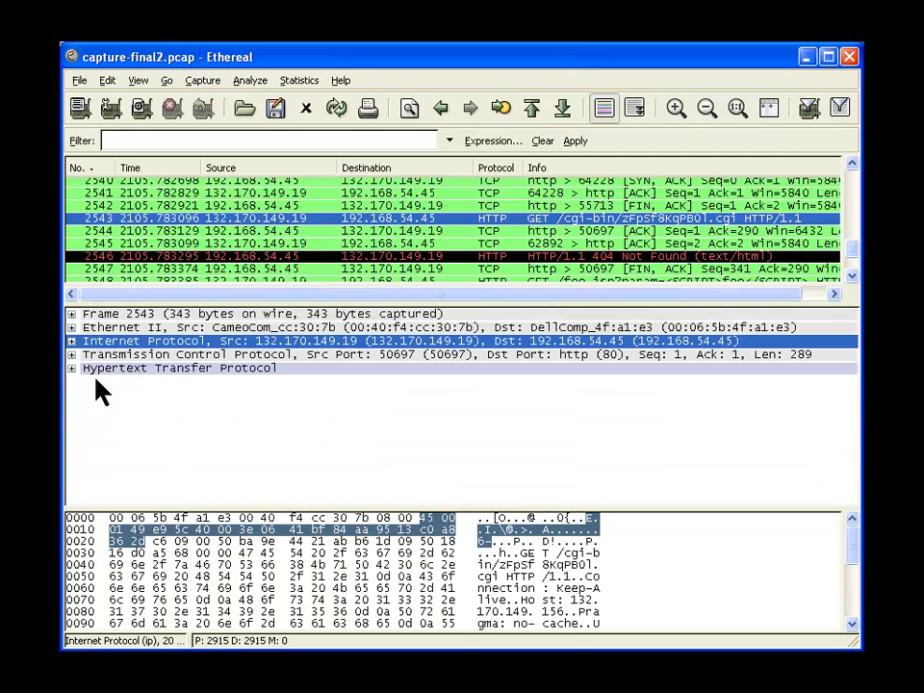
{"action": "left_click", "coordinate": [72, 369]}
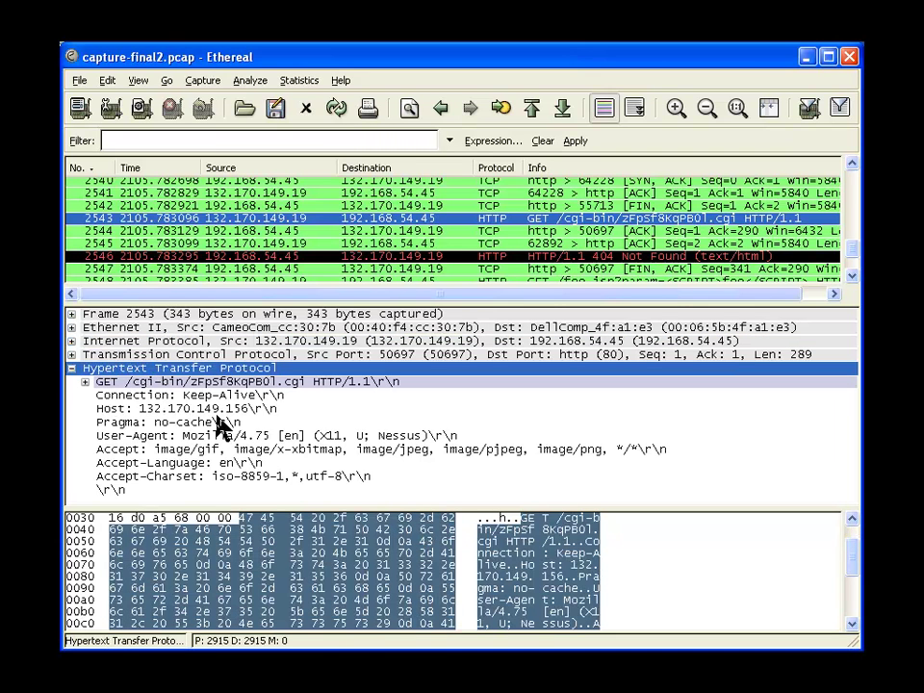
{"action": "left_click", "coordinate": [84, 381]}
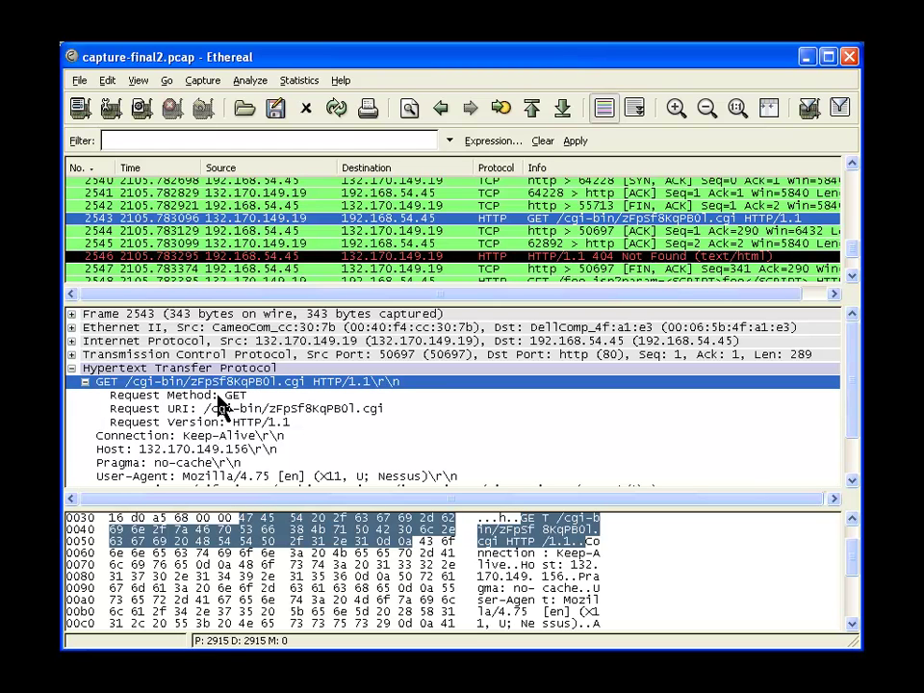
Match the Request Method, Request URI and Request Version fields to their bytes in the hex dump
{"action": "left_click", "coordinate": [521, 519]}
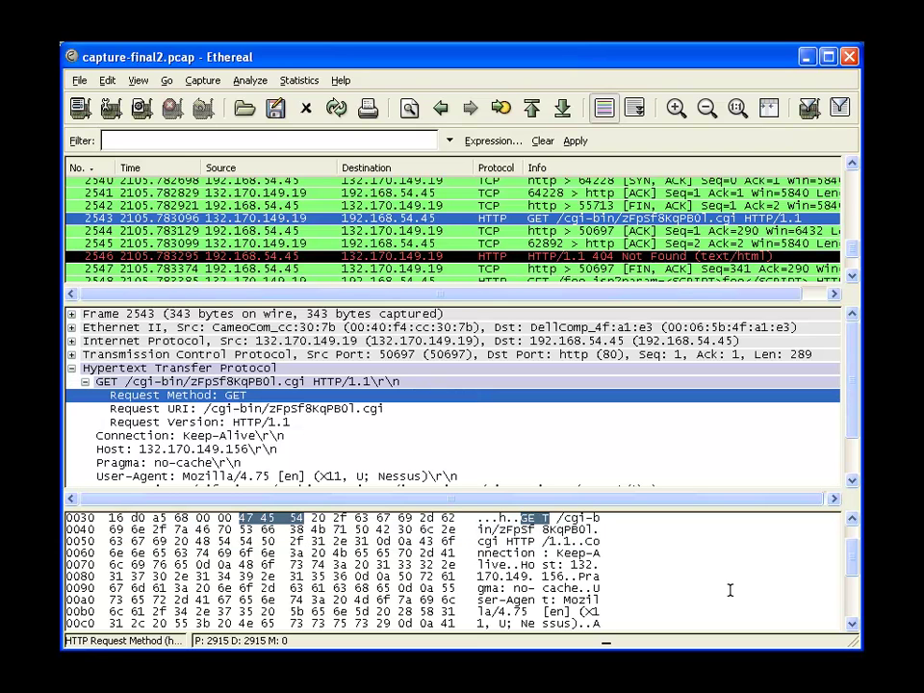
{"action": "scroll", "coordinate": [855, 593], "scroll_direction": "down", "scroll_amount": 1}
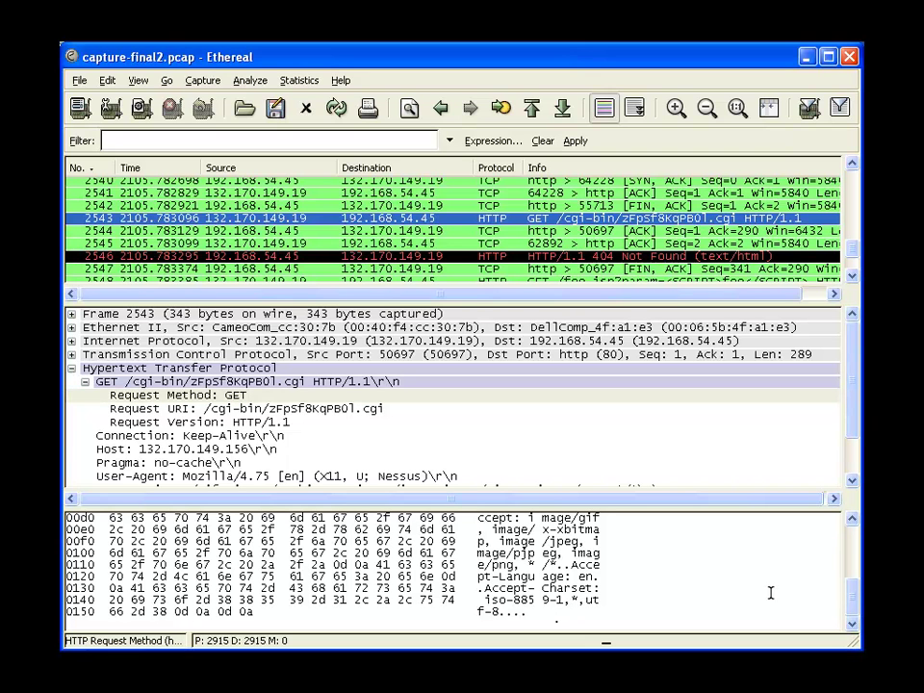
{"action": "scroll", "coordinate": [844, 619], "scroll_direction": "up", "scroll_amount": 5}
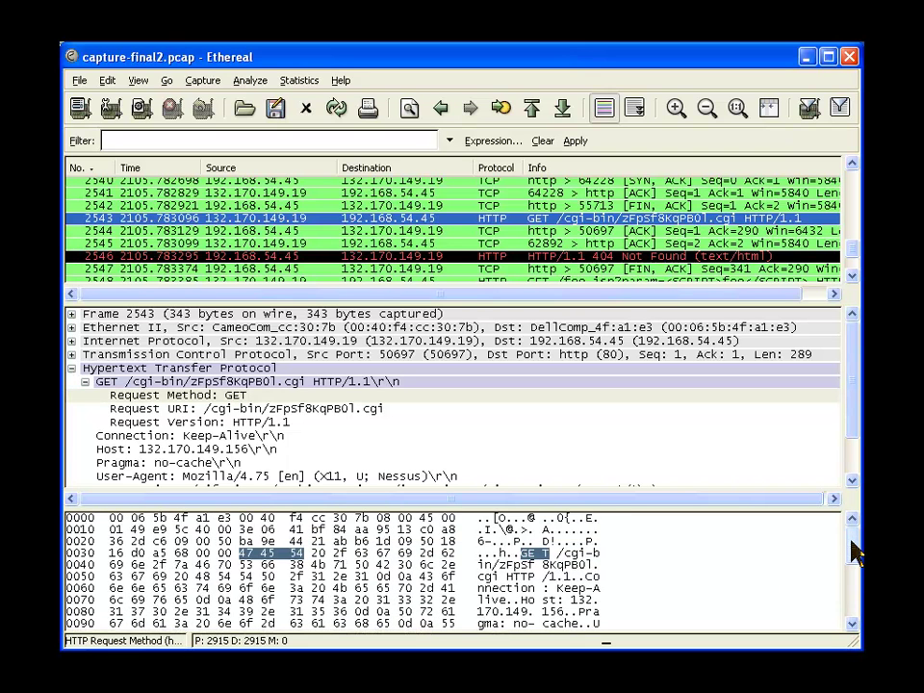
{"action": "left_click", "coordinate": [234, 408]}
{"action": "left_click", "coordinate": [244, 424]}
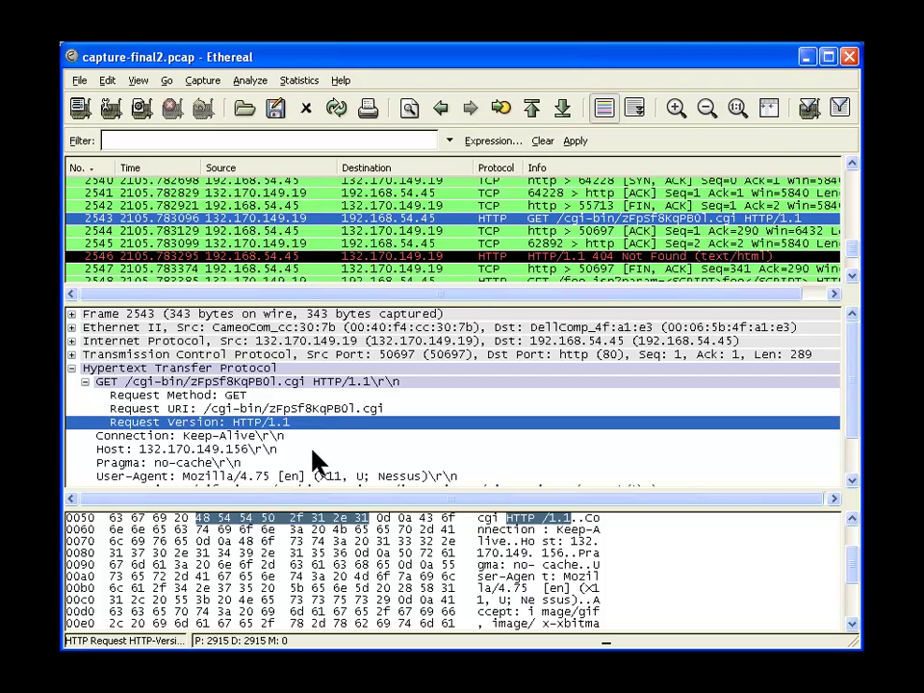
Match the Accept-Charset, Accept-Language, Accept, User-Agent, Pragma and Host fields to their bytes in the hex dump, one after another
{"action": "scroll", "coordinate": [318, 463], "scroll_direction": "down", "scroll_amount": 2}
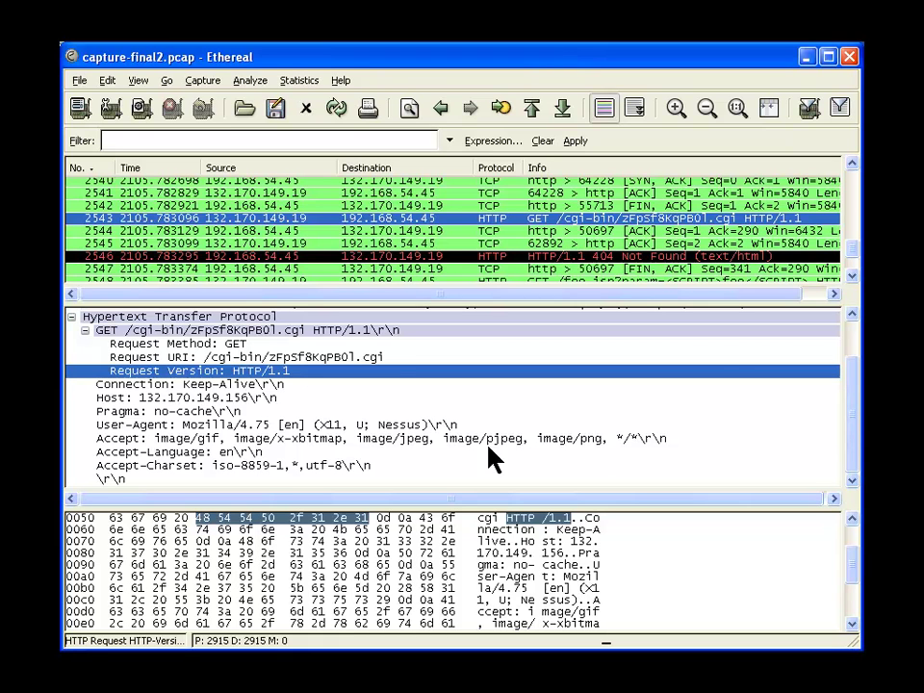
{"action": "left_click", "coordinate": [183, 465]}
{"action": "left_click", "coordinate": [212, 451]}
{"action": "left_click", "coordinate": [213, 437]}
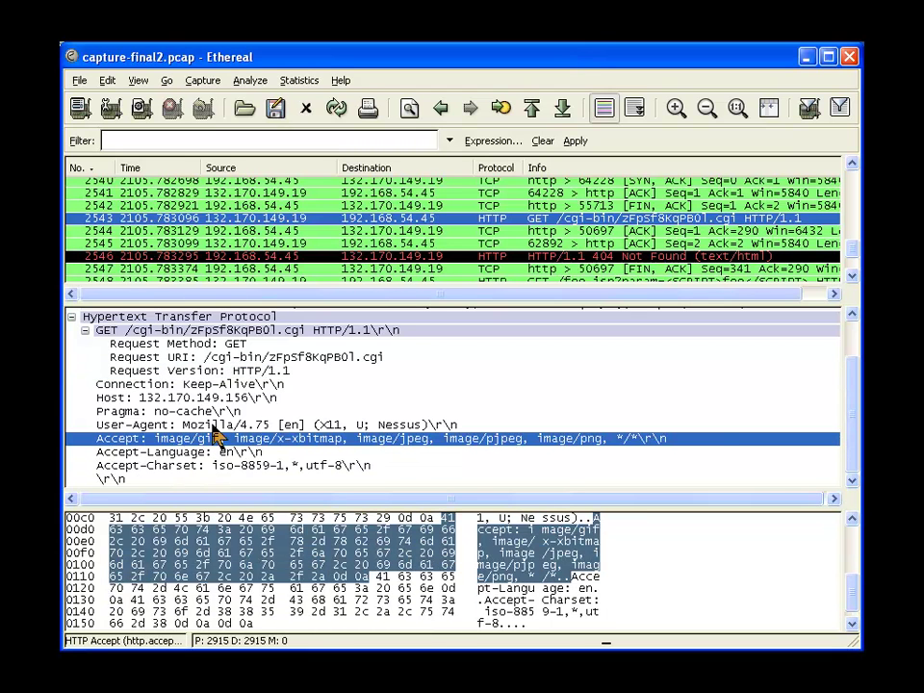
{"action": "left_click", "coordinate": [214, 426]}
{"action": "left_click", "coordinate": [212, 411]}
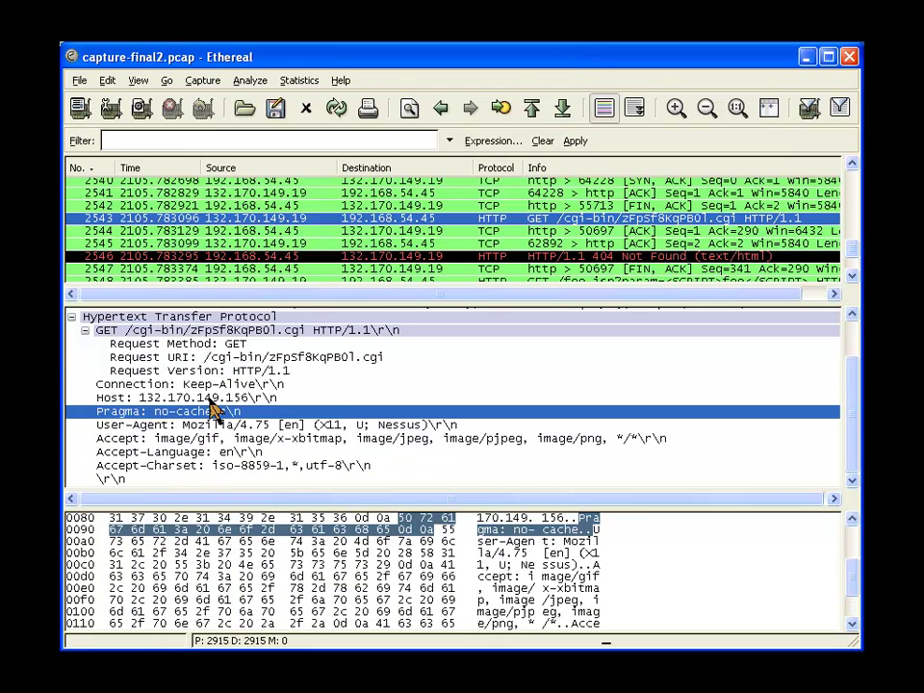
{"action": "left_click", "coordinate": [206, 398]}
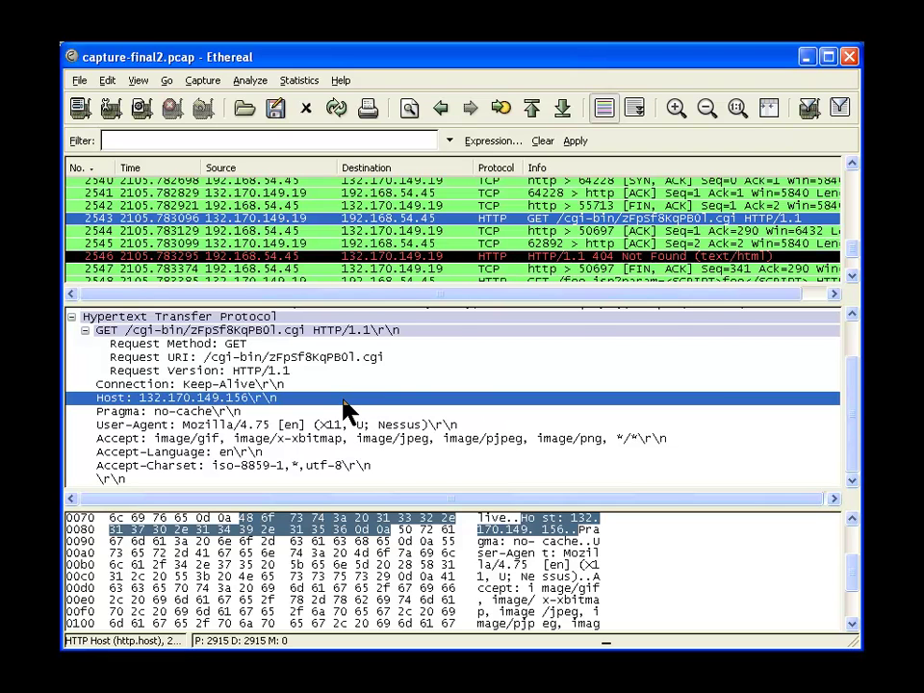
Match the TCP, IP, Ethernet and frame layers of packet 2543 to their bytes in the hex dump, and collapse the Hypertext Transfer Protocol section
{"action": "scroll", "coordinate": [235, 380], "scroll_direction": "up", "scroll_amount": 2}
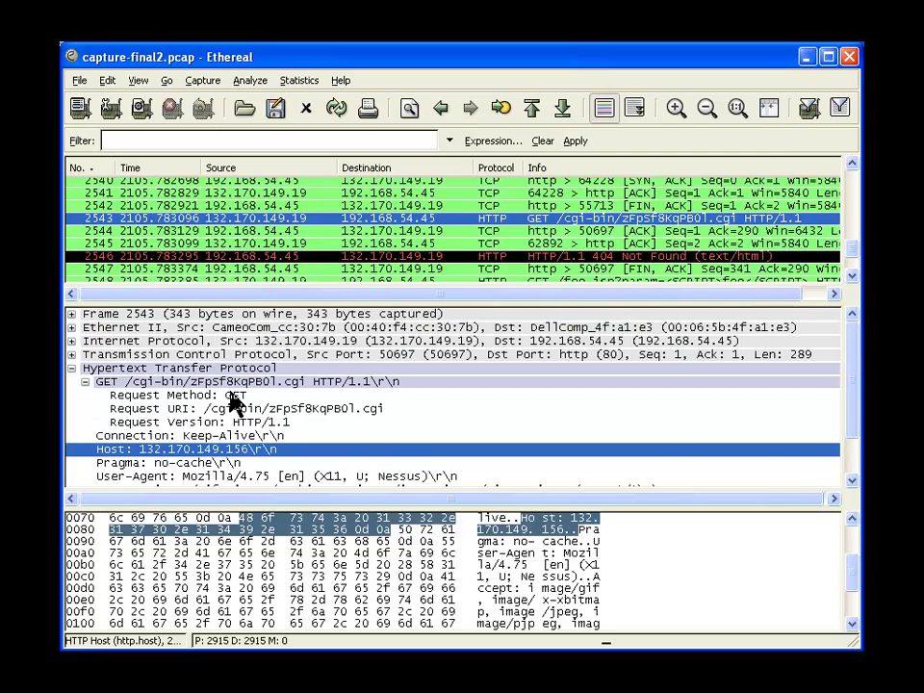
{"action": "left_click", "coordinate": [113, 354]}
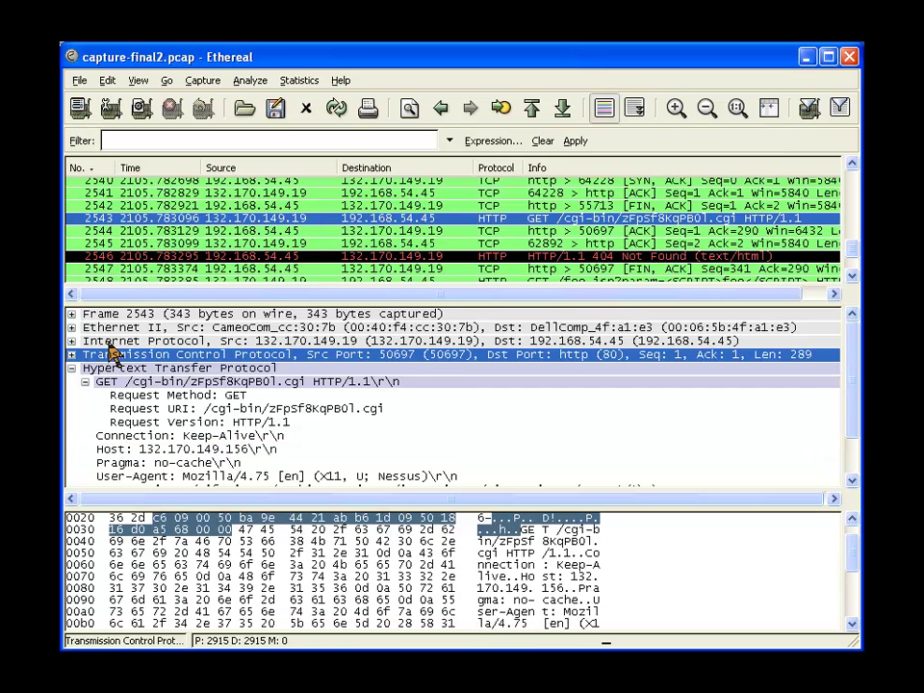
{"action": "left_click", "coordinate": [110, 340]}
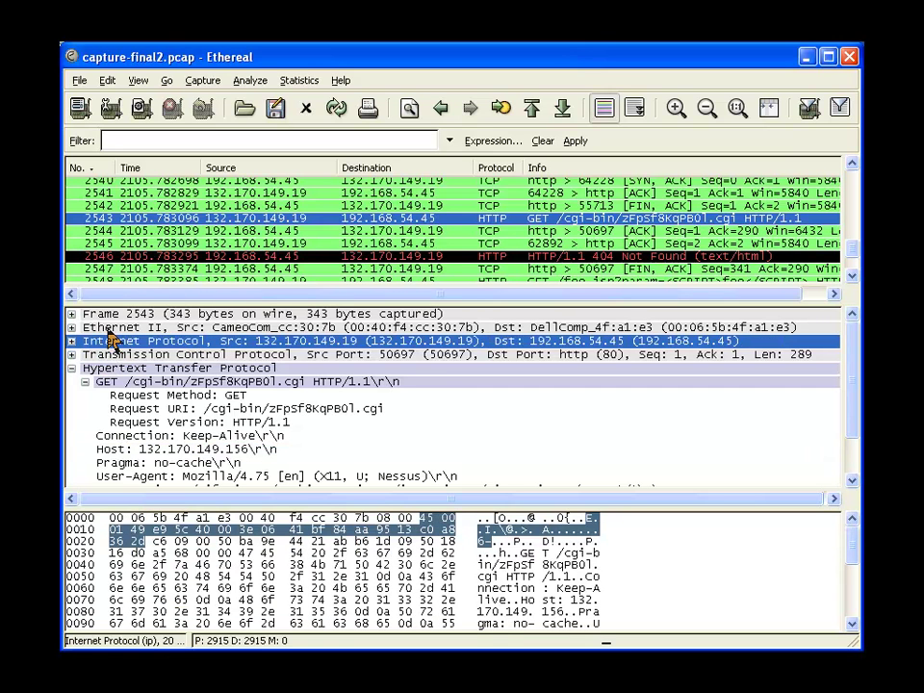
{"action": "key", "text": "Up"}
{"action": "key", "text": "Up"}
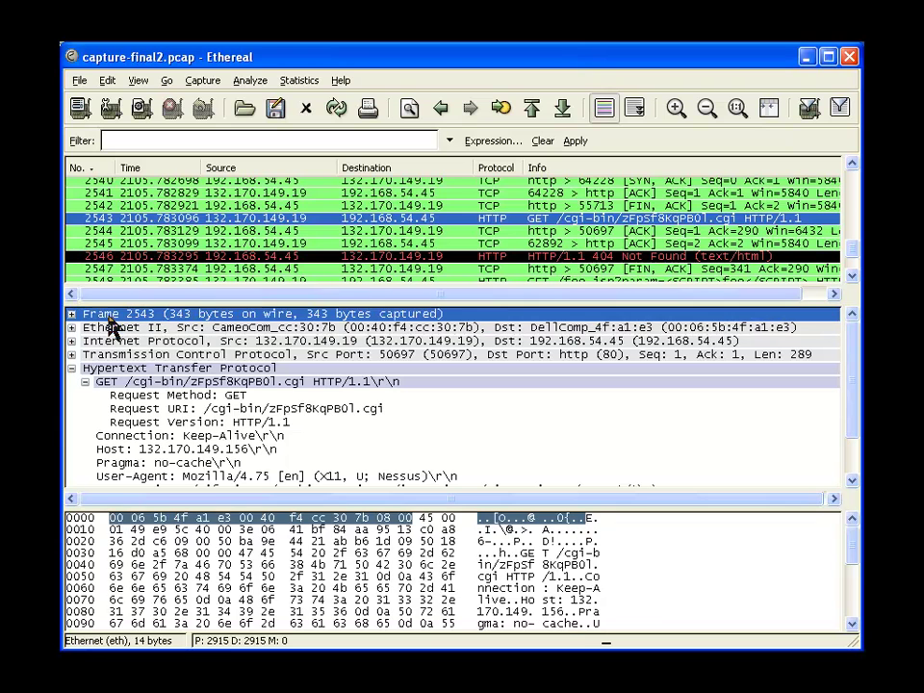
{"action": "left_click", "coordinate": [72, 368]}
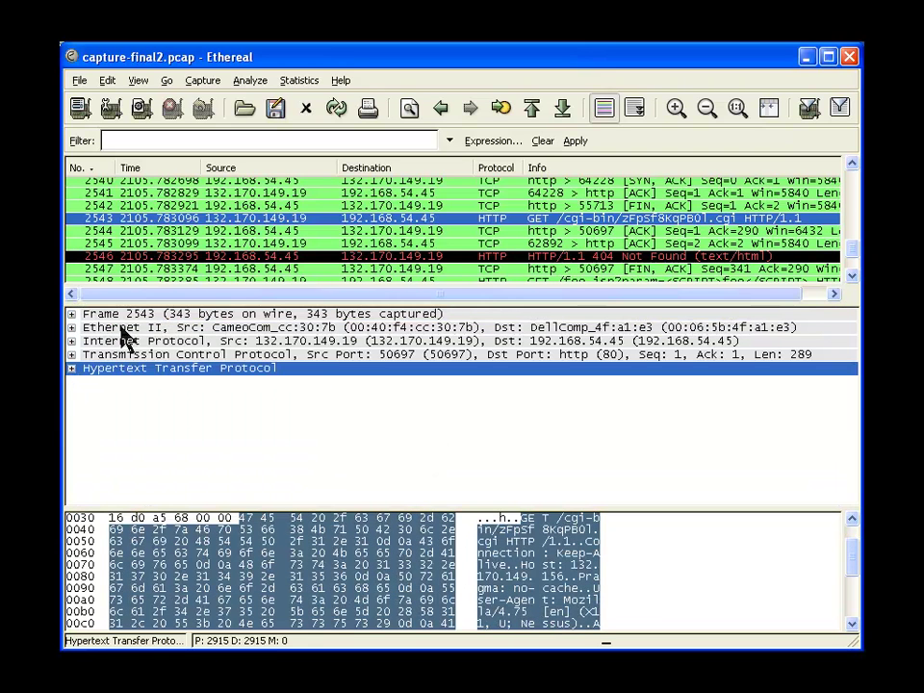
Look through the packets around the HTTP GET request and its 404 Not Found reply, and reselect packet 2543
{"action": "left_click", "coordinate": [852, 274]}
{"action": "left_click", "coordinate": [852, 274]}
{"action": "left_click", "coordinate": [852, 274]}
{"action": "left_click", "coordinate": [852, 274]}
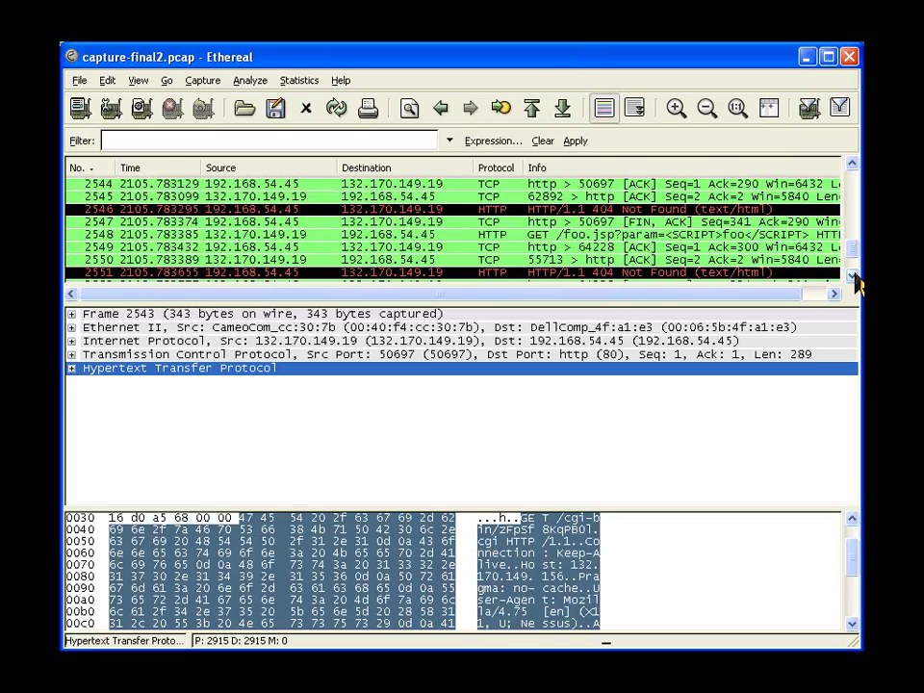
{"action": "scroll", "coordinate": [801, 265], "scroll_direction": "up", "scroll_amount": 2}
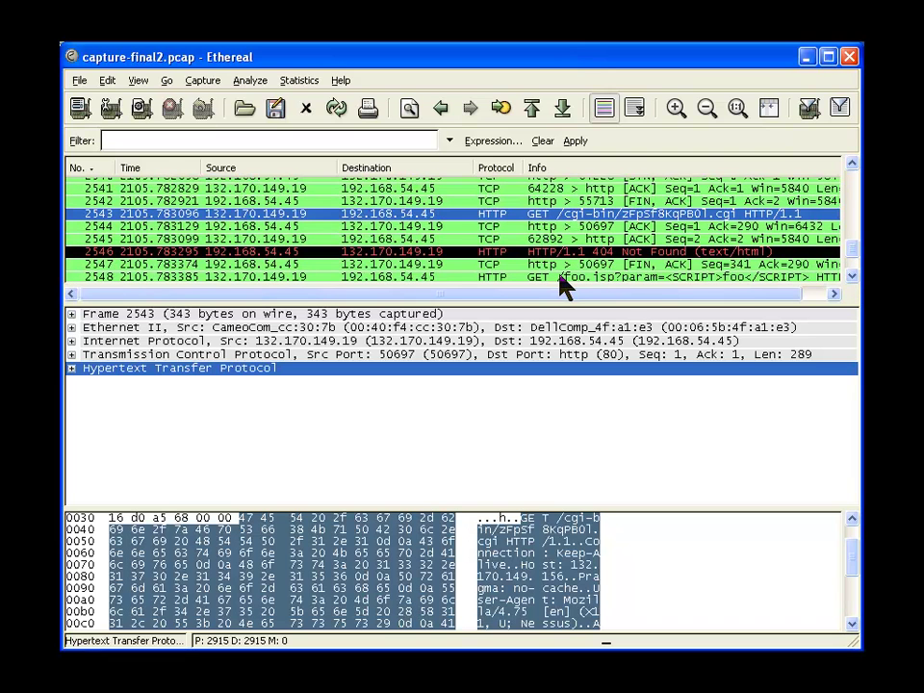
{"action": "left_click", "coordinate": [418, 215]}
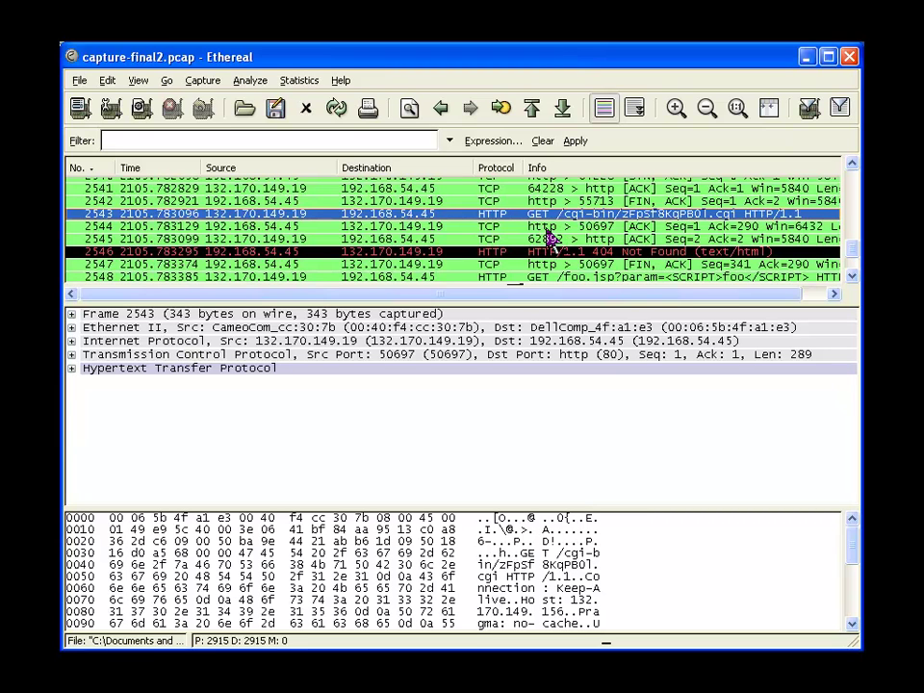
{"action": "left_click", "coordinate": [314, 215]}
Step through the SYN, SYN-ACK and ACK handshake packets 2539 to 2541, and return to the SYN packet 2539
{"action": "scroll", "coordinate": [318, 230], "scroll_direction": "up", "scroll_amount": 1}
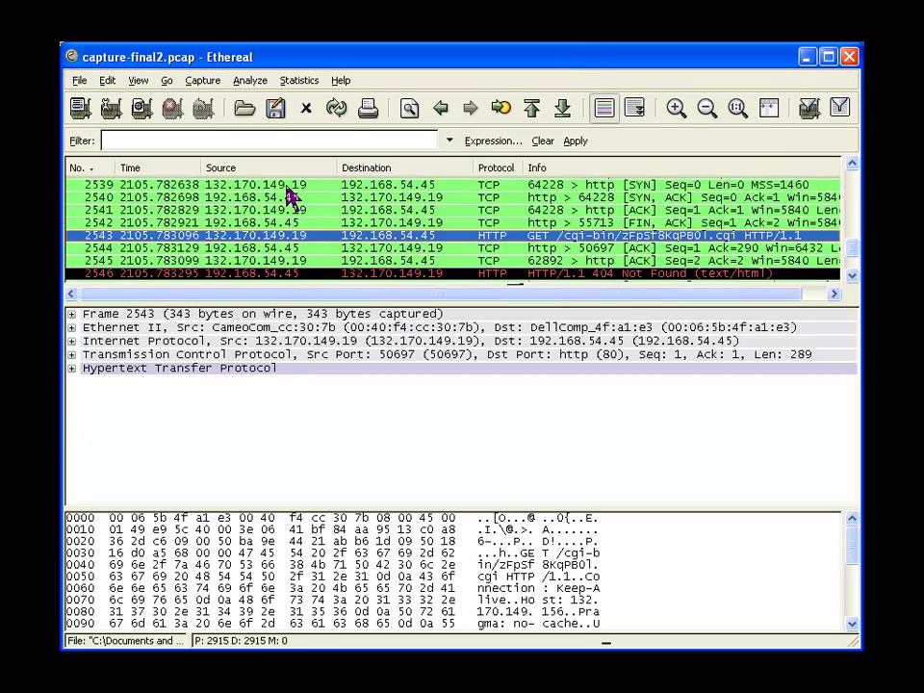
{"action": "left_click", "coordinate": [287, 186]}
{"action": "left_click", "coordinate": [286, 199]}
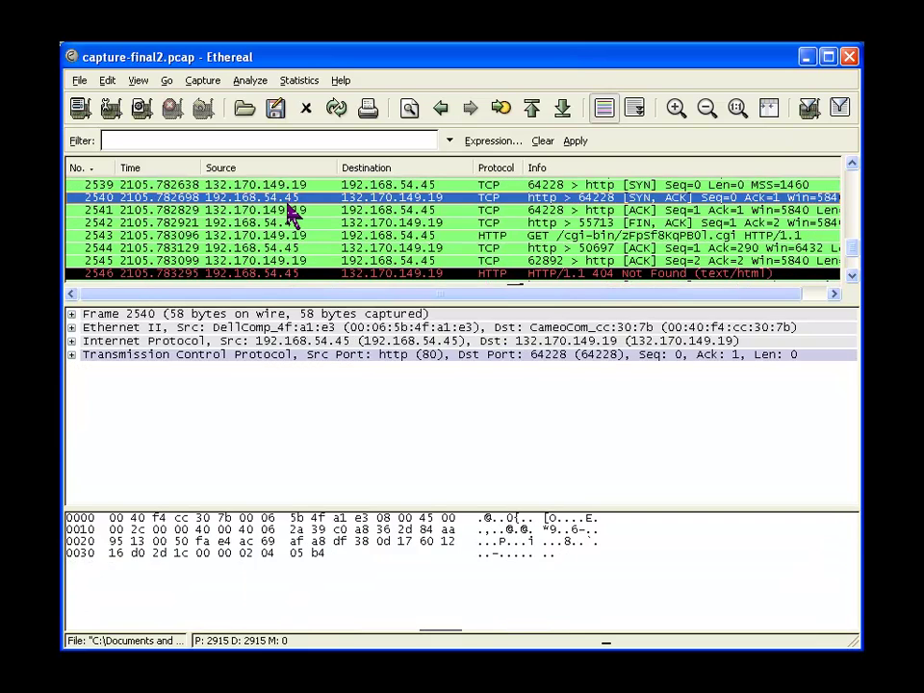
{"action": "left_click", "coordinate": [286, 209]}
{"action": "left_click", "coordinate": [286, 183]}
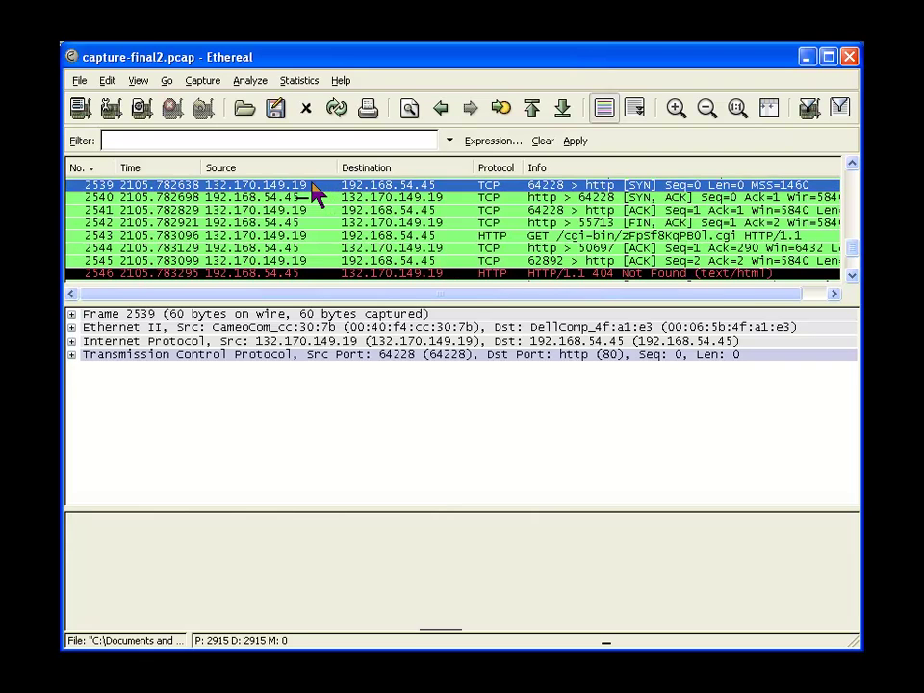
Follow the TCP stream of SYN packet 2539 and reposition the stream window so that its conversation text can be read
{"action": "right_click", "coordinate": [312, 184]}
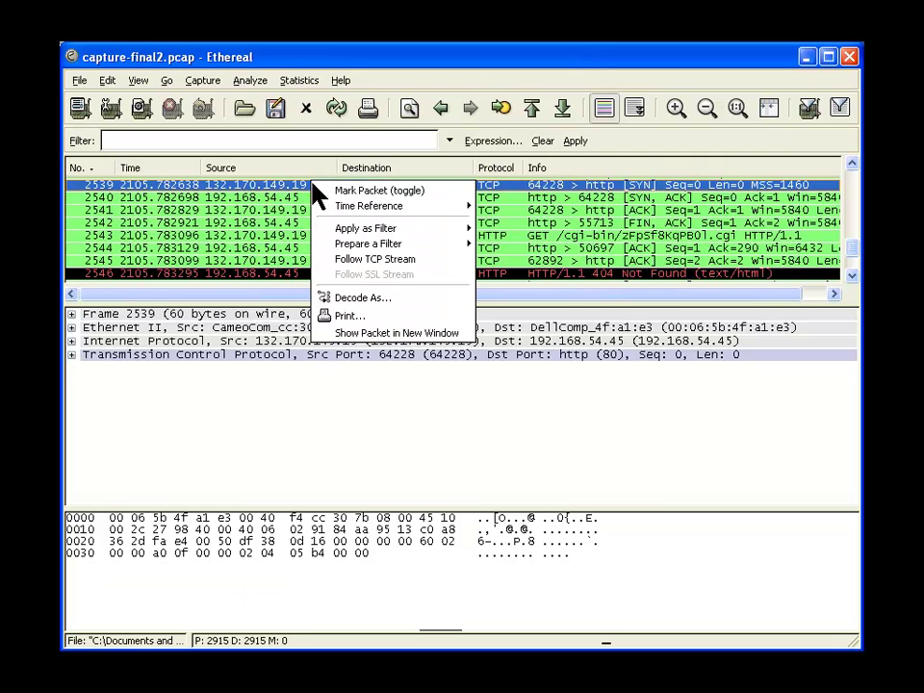
{"action": "left_click", "coordinate": [372, 262]}
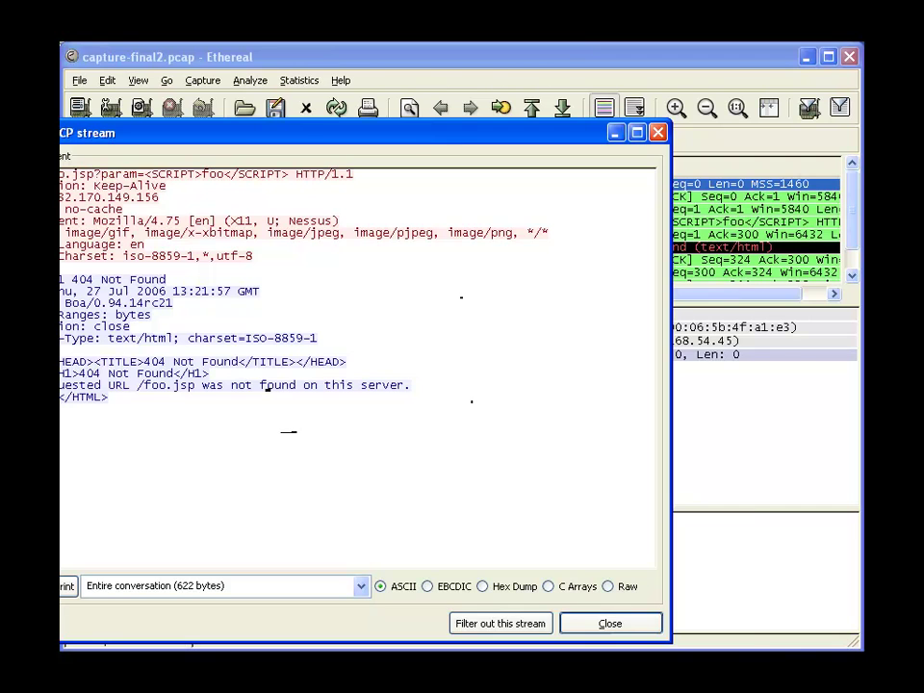
{"action": "left_click_drag", "start_coordinate": [86, 133], "coordinate": [215, 320]}
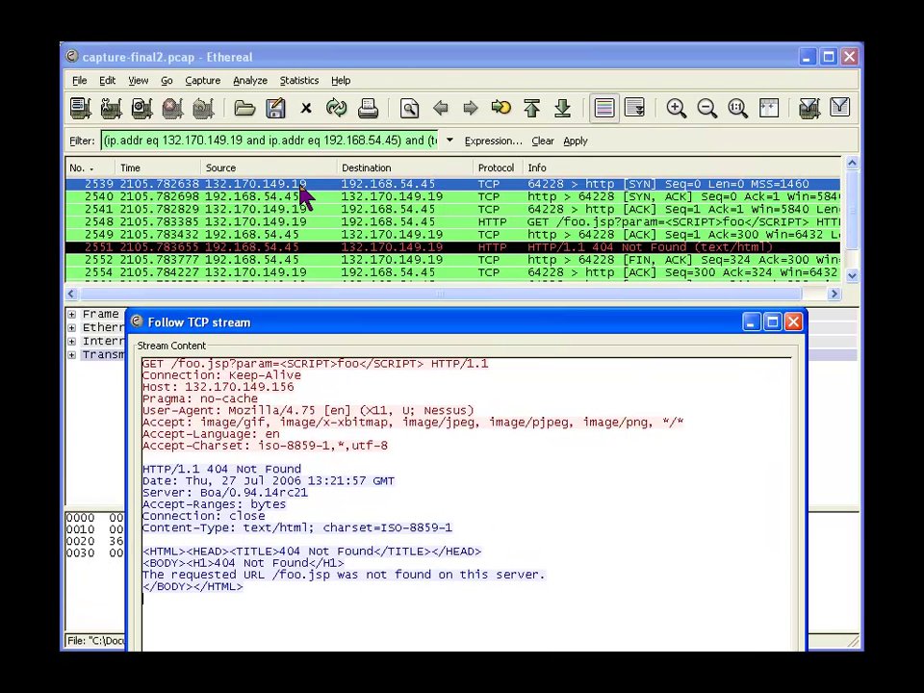
{"action": "left_click", "coordinate": [362, 323]}
{"action": "left_click_drag", "start_coordinate": [362, 323], "coordinate": [340, 211]}
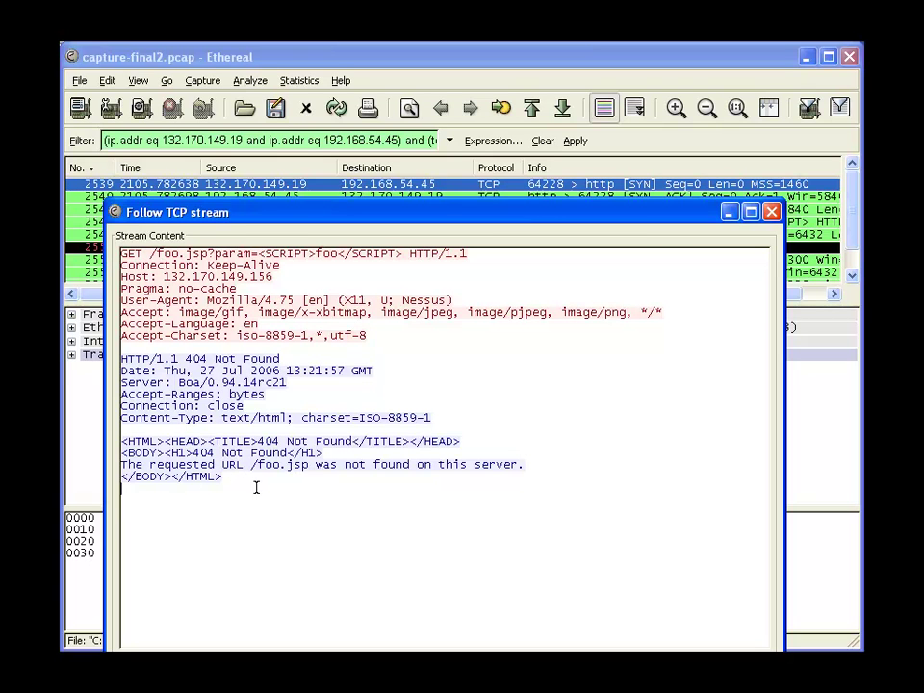
Highlight the server's HTTP response in the stream content, and move the stream window below the packet list
{"action": "left_click_drag", "start_coordinate": [254, 484], "coordinate": [151, 377]}
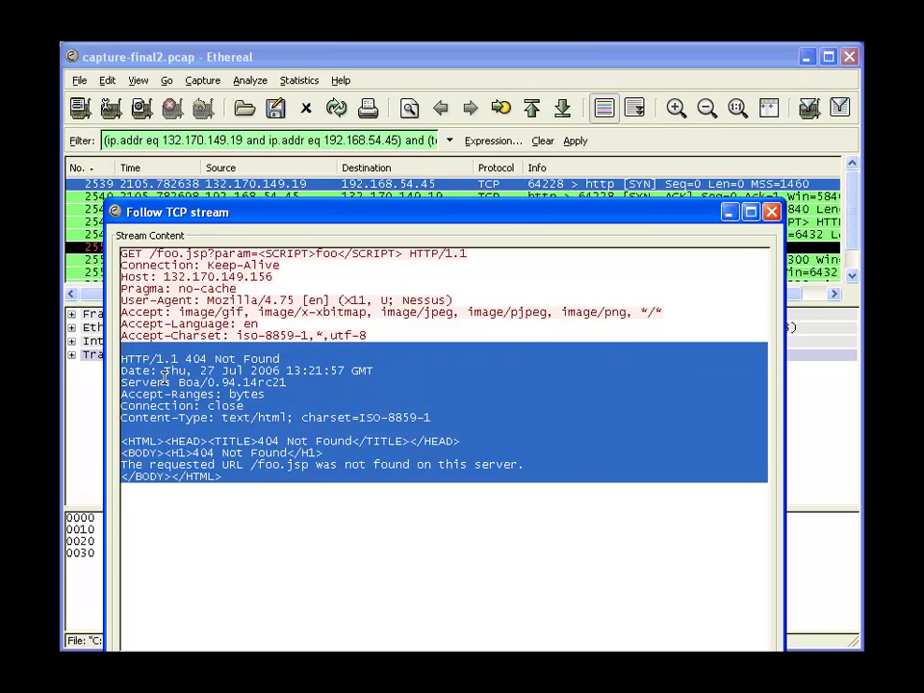
{"action": "left_click", "coordinate": [168, 382]}
{"action": "left_click_drag", "start_coordinate": [259, 210], "coordinate": [292, 342]}
{"action": "left_click", "coordinate": [356, 186]}
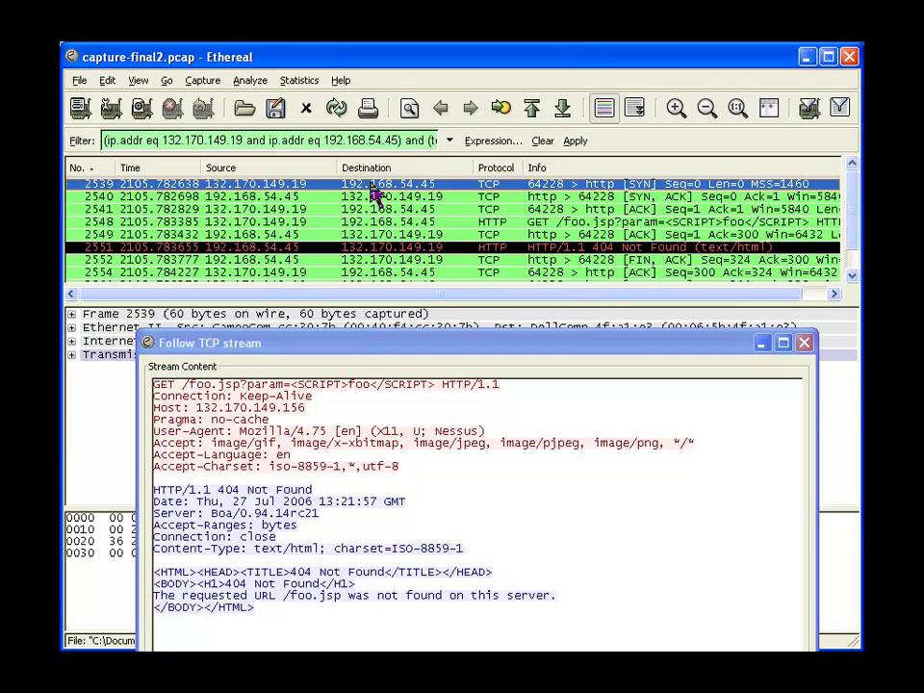
Close the TCP stream window and examine the remaining packets of the filtered conversation
{"action": "left_click", "coordinate": [760, 681]}
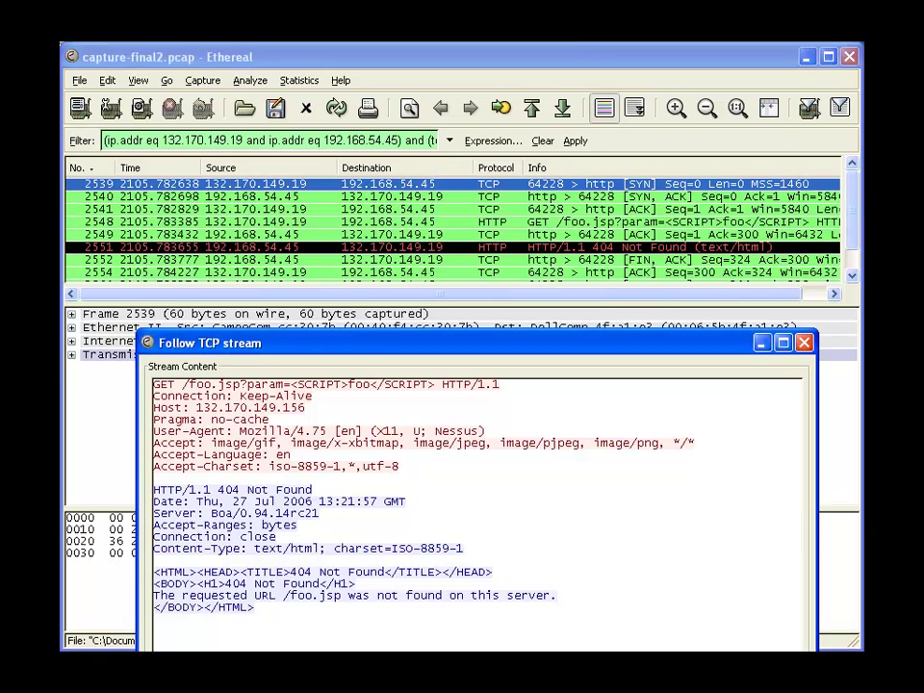
{"action": "left_click", "coordinate": [851, 278]}
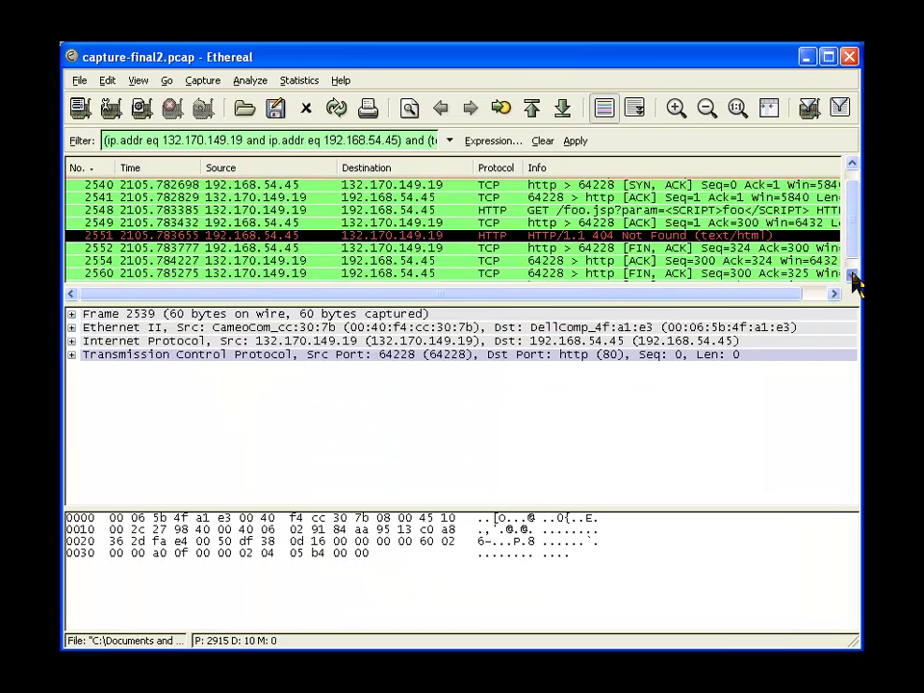
{"action": "left_click", "coordinate": [851, 278]}
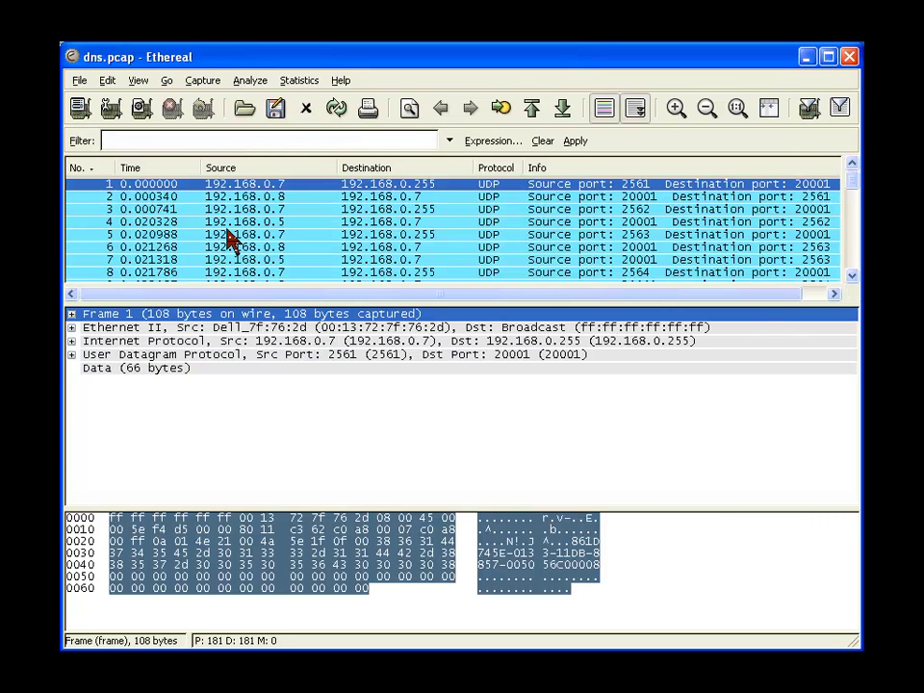
Close the dns.pcap capture file and open the Capture Options dialog
{"action": "left_click", "coordinate": [80, 81]}
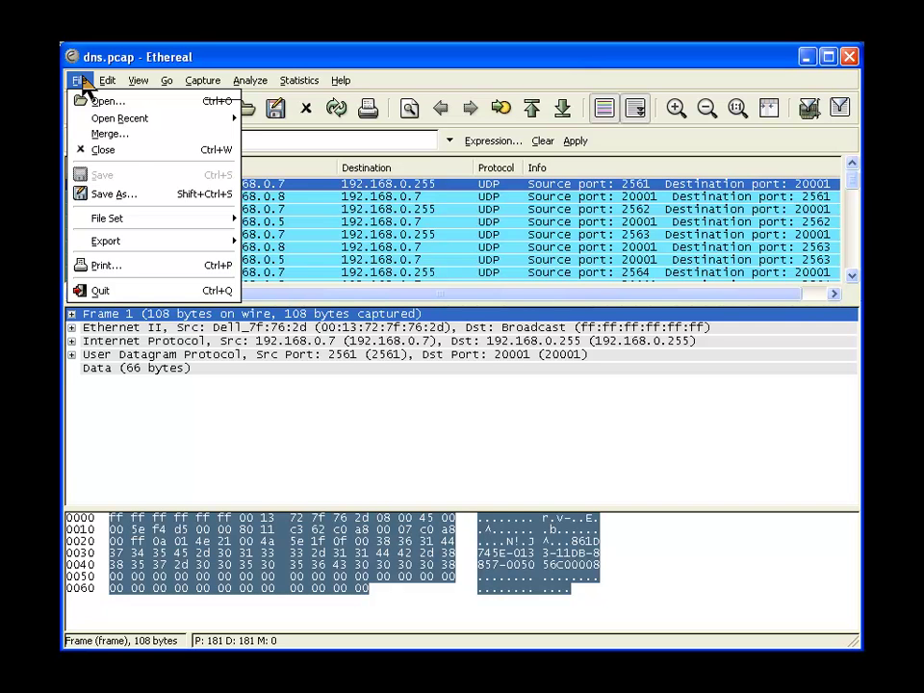
{"action": "left_click", "coordinate": [126, 150]}
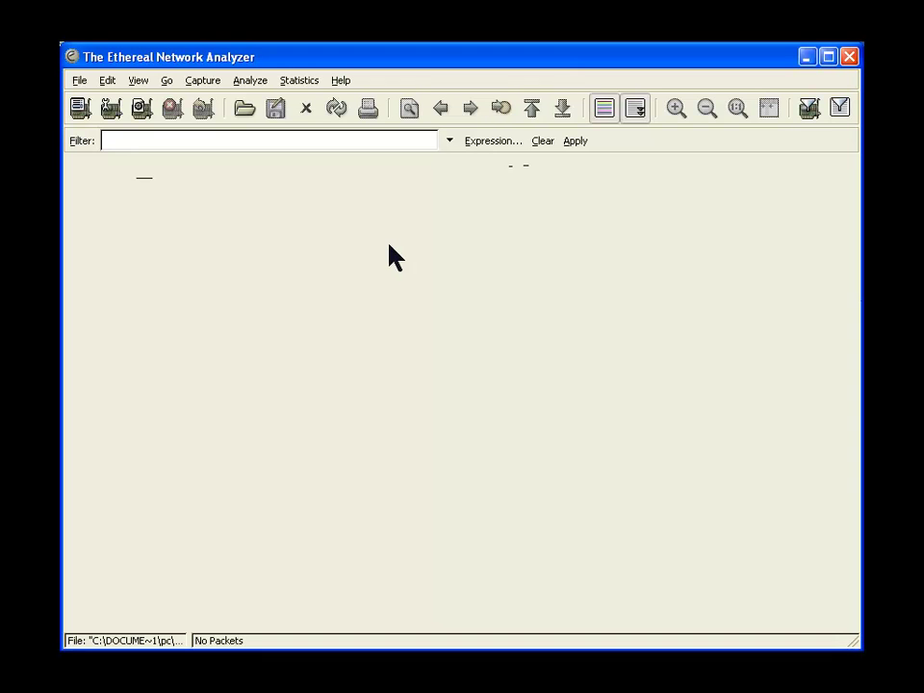
{"action": "left_click", "coordinate": [212, 83]}
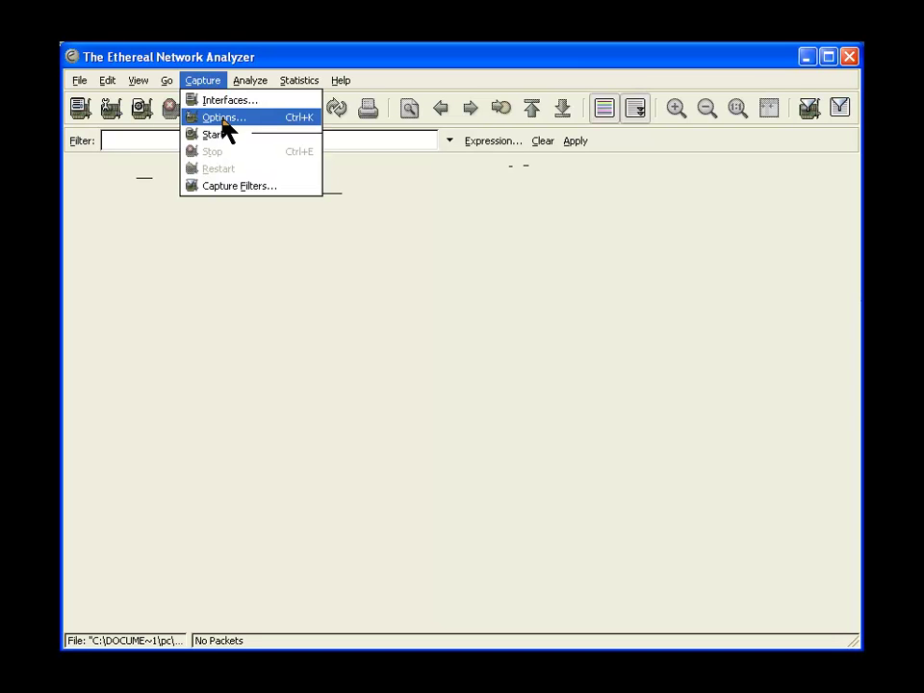
{"action": "left_click", "coordinate": [222, 122]}
{"action": "left_click_drag", "start_coordinate": [208, 78], "coordinate": [437, 151]}
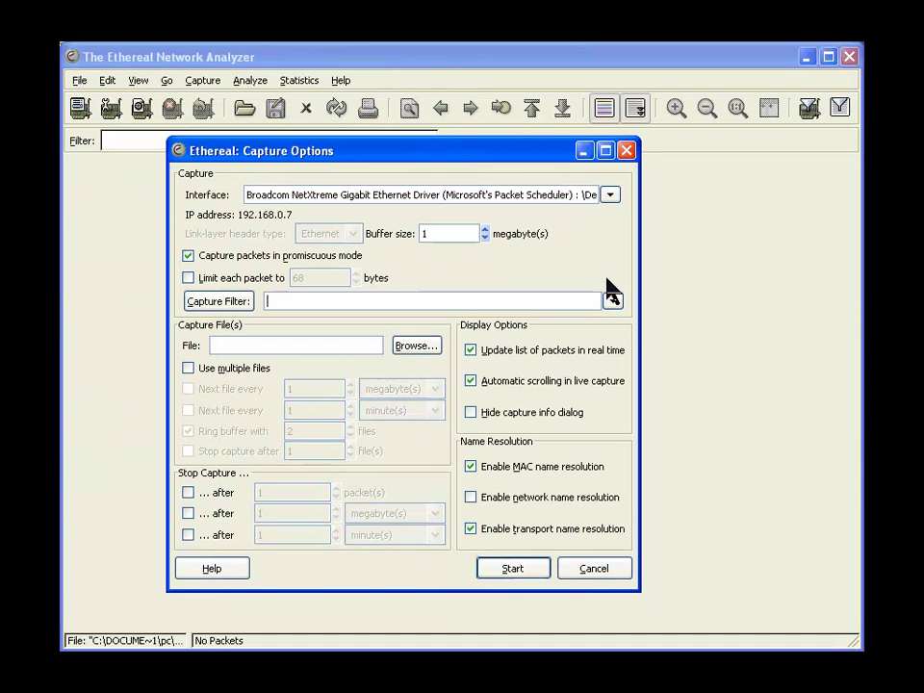
Start a live capture on the Broadcom NetXtreme Gigabit Ethernet interface with promiscuous mode turned off
{"action": "left_click", "coordinate": [609, 197]}
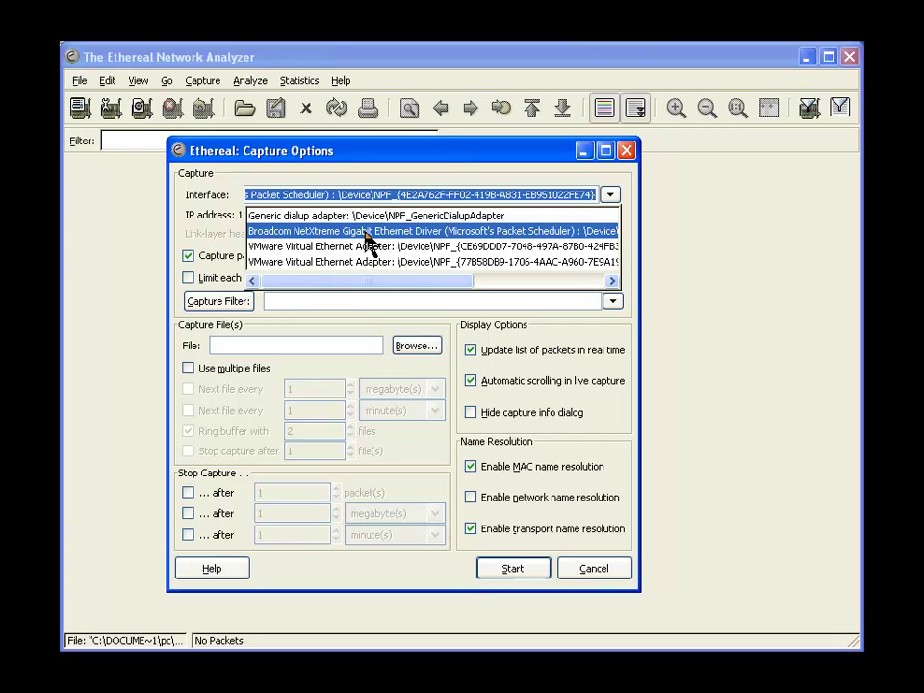
{"action": "left_click", "coordinate": [407, 234]}
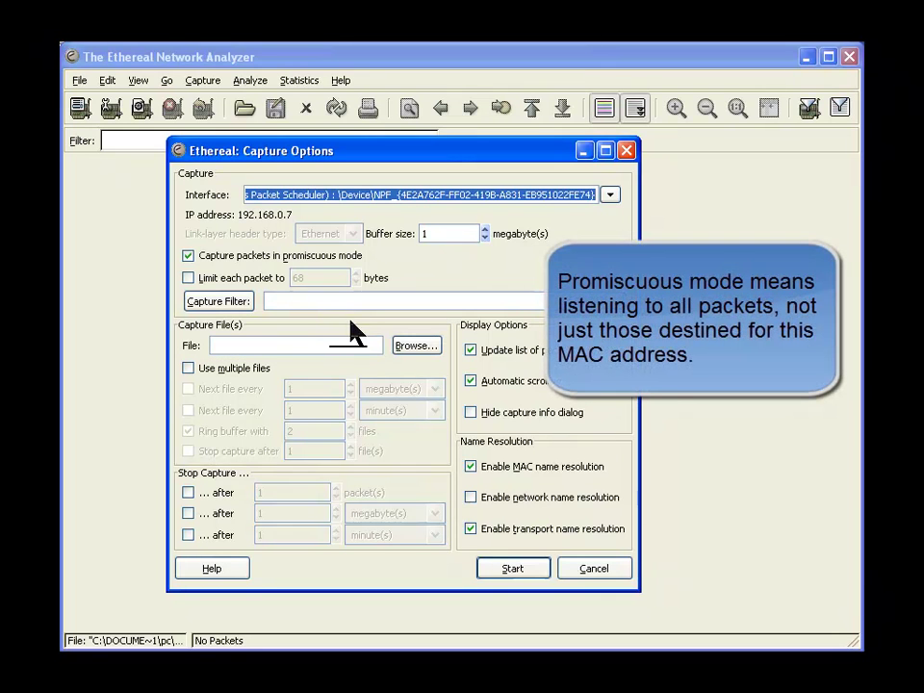
{"action": "mouse_move", "coordinate": [312, 264]}
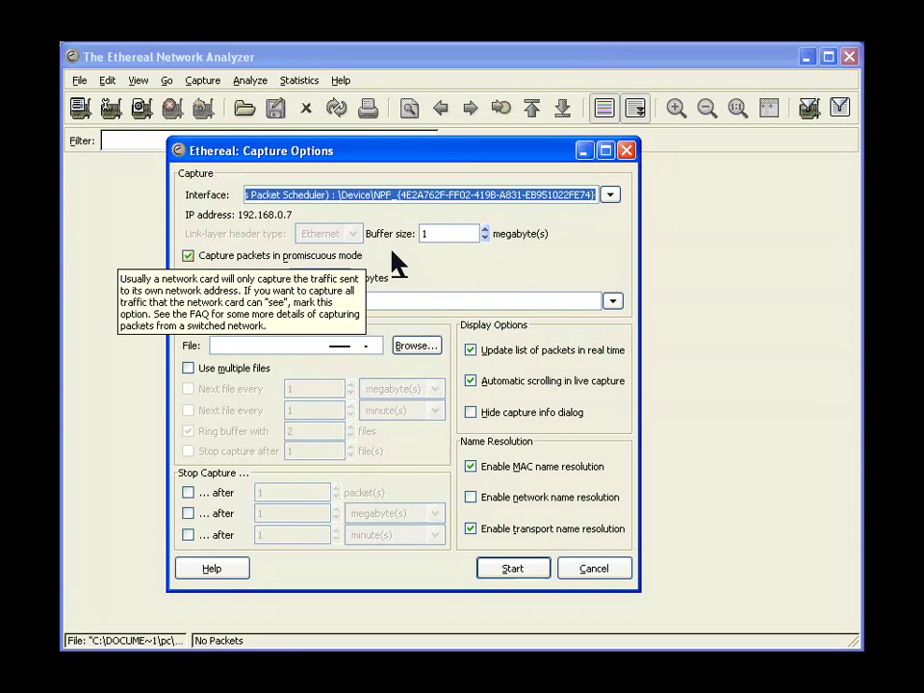
{"action": "left_click", "coordinate": [442, 256]}
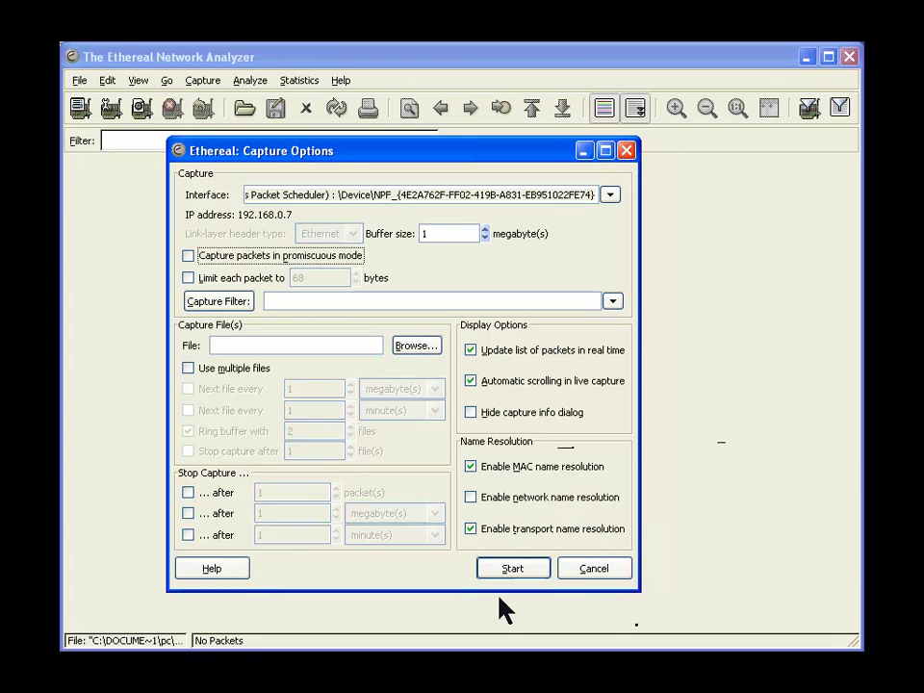
{"action": "left_click", "coordinate": [510, 571]}
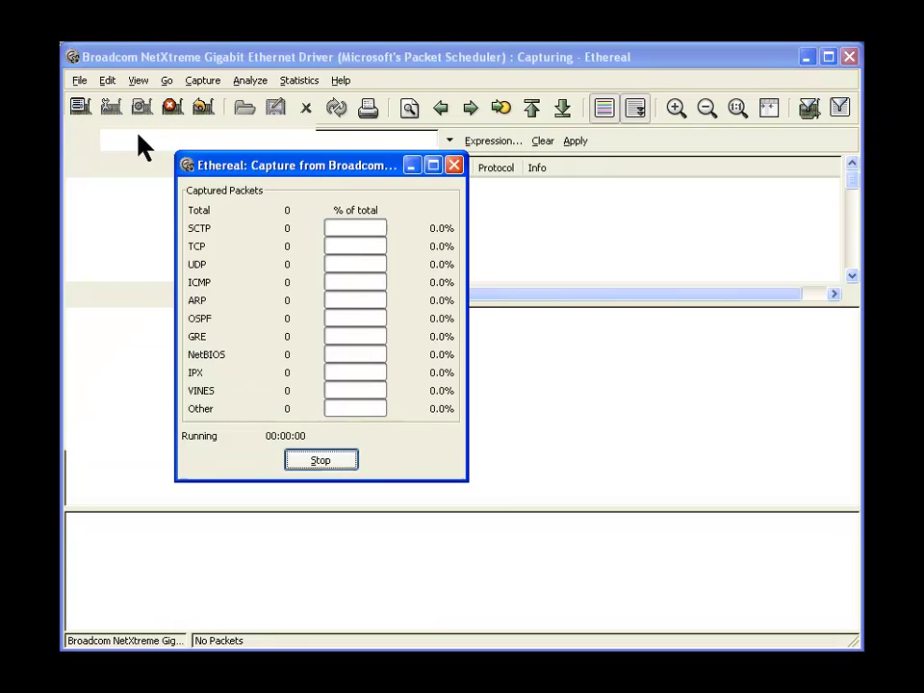
Move the capture statistics dialog off the packet list, and switch to Firefox with Gmail open to generate traffic
{"action": "left_click_drag", "start_coordinate": [293, 166], "coordinate": [370, 220]}
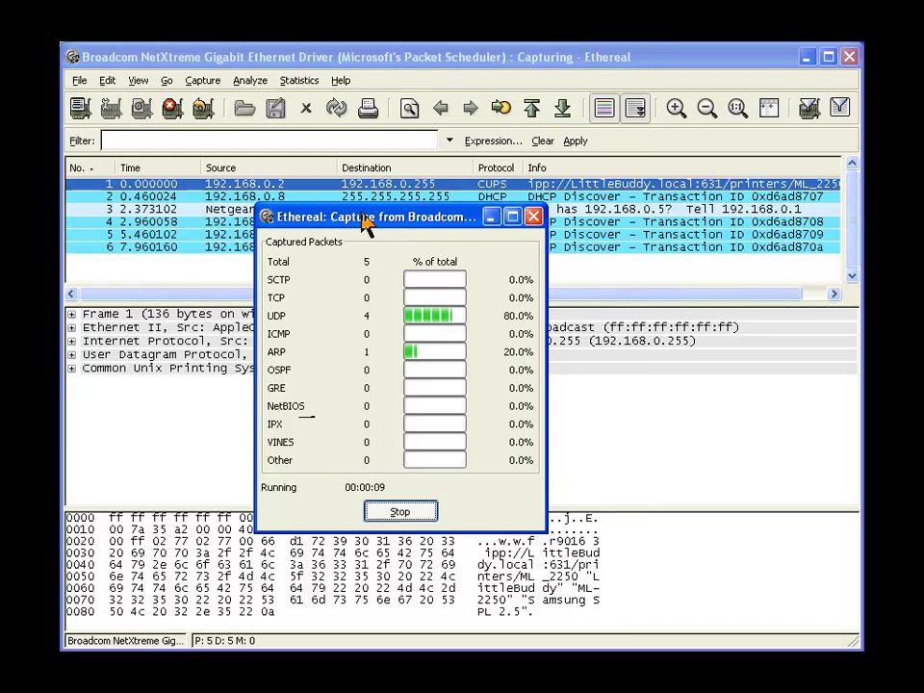
{"action": "left_click_drag", "start_coordinate": [366, 219], "coordinate": [447, 317]}
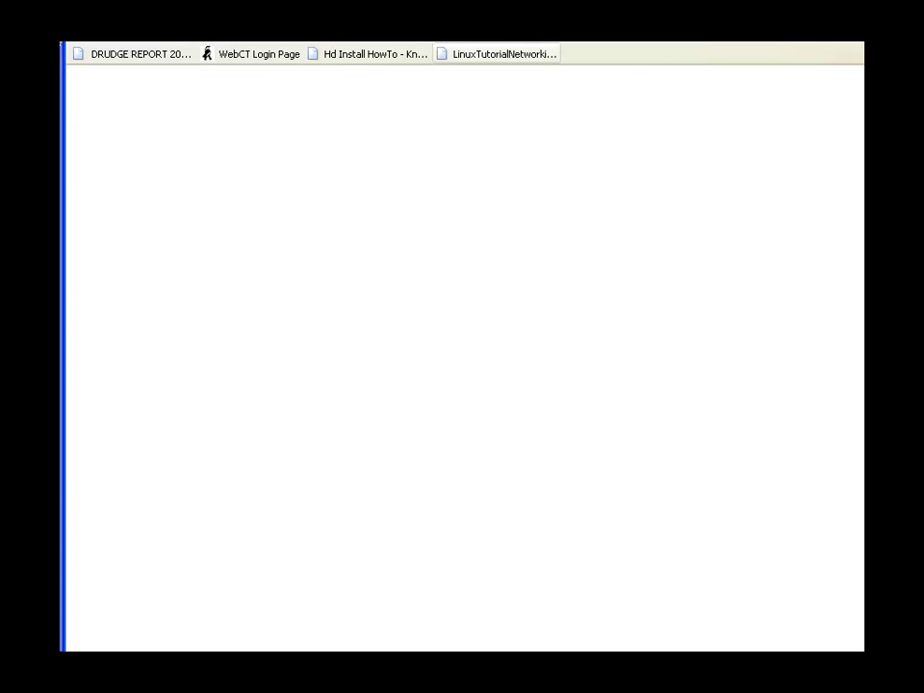
{"action": "left_click_drag", "start_coordinate": [254, 43], "coordinate": [257, 185]}
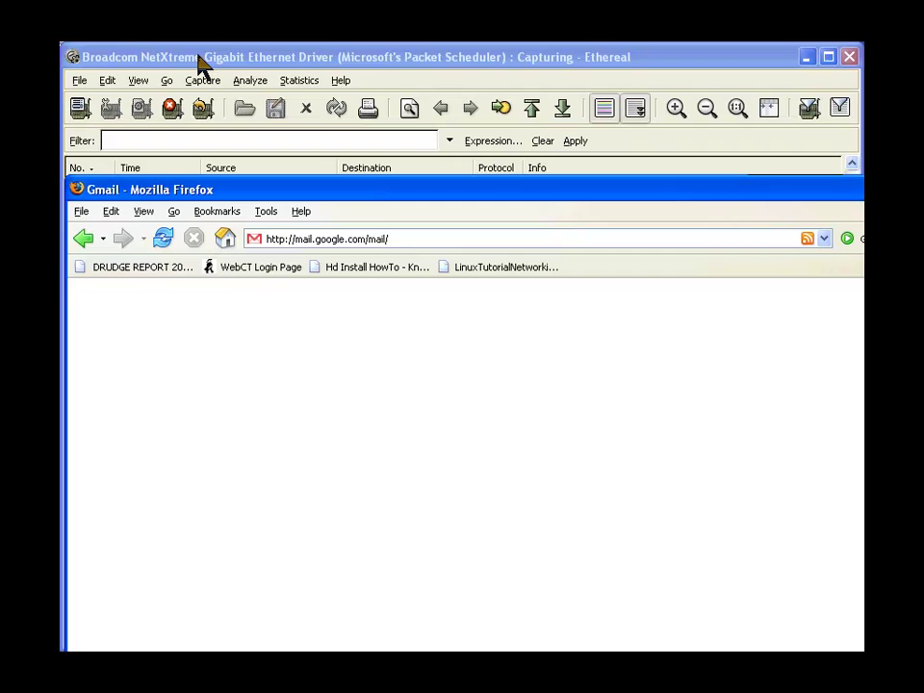
Switch back to Ethereal, stop the running capture and go to the first captured packets
{"action": "left_click", "coordinate": [198, 54]}
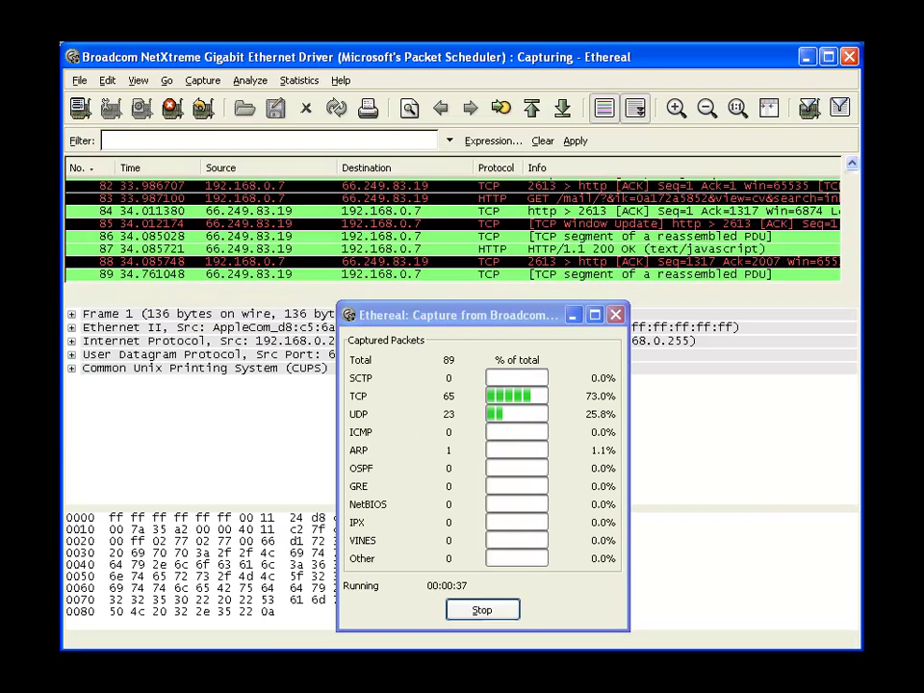
{"action": "left_click", "coordinate": [483, 612]}
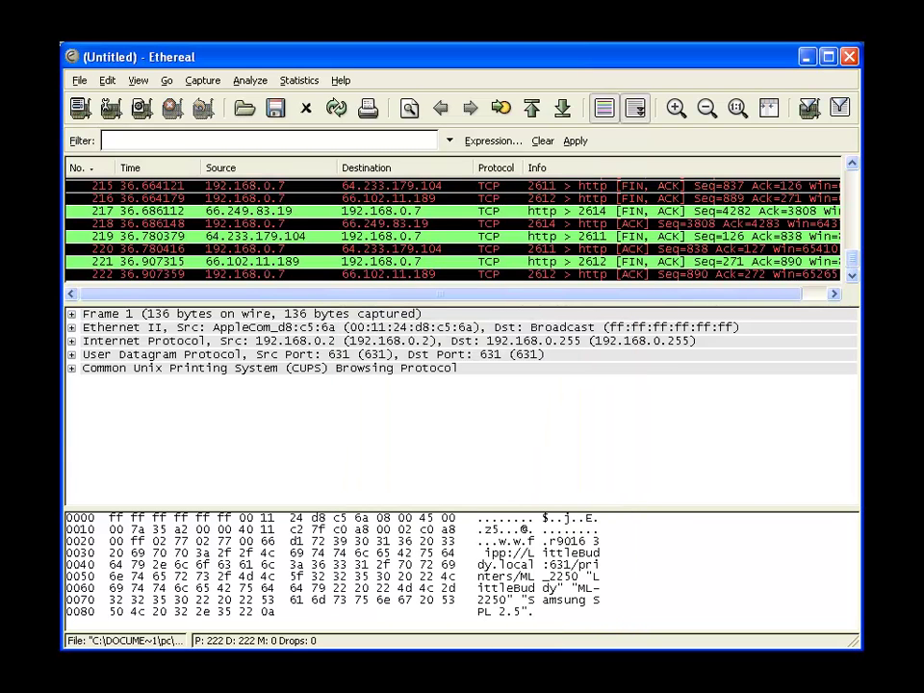
{"action": "left_click_drag", "start_coordinate": [850, 262], "coordinate": [860, 172]}
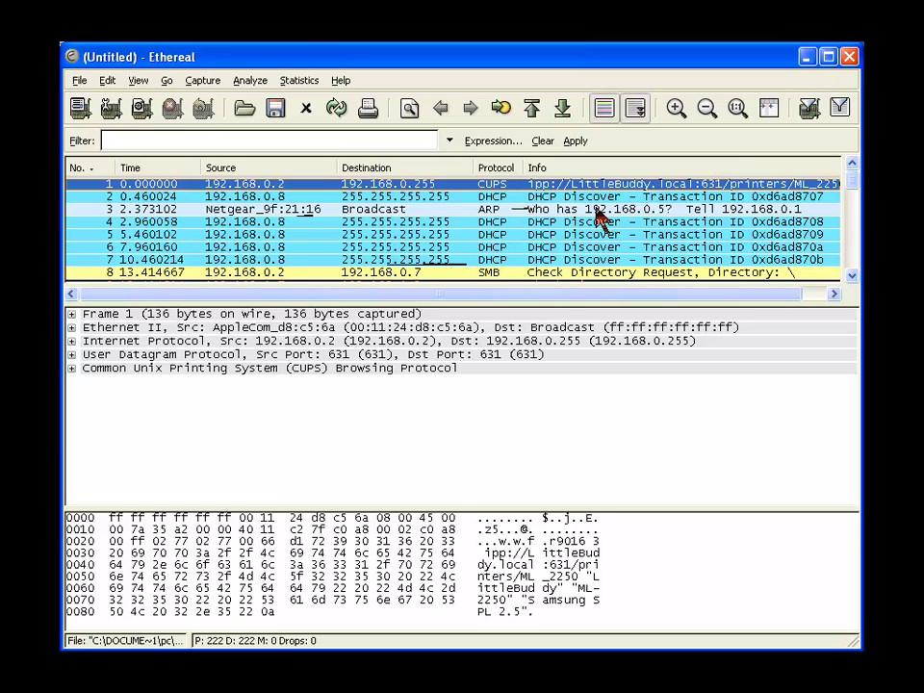
Examine the first captured packets, from the DHCP and SMB traffic through the TCP handshake to the GET /mail/ request
{"action": "scroll", "coordinate": [599, 216], "scroll_direction": "down", "scroll_amount": 2}
{"action": "scroll", "coordinate": [598, 217], "scroll_direction": "down", "scroll_amount": 2}
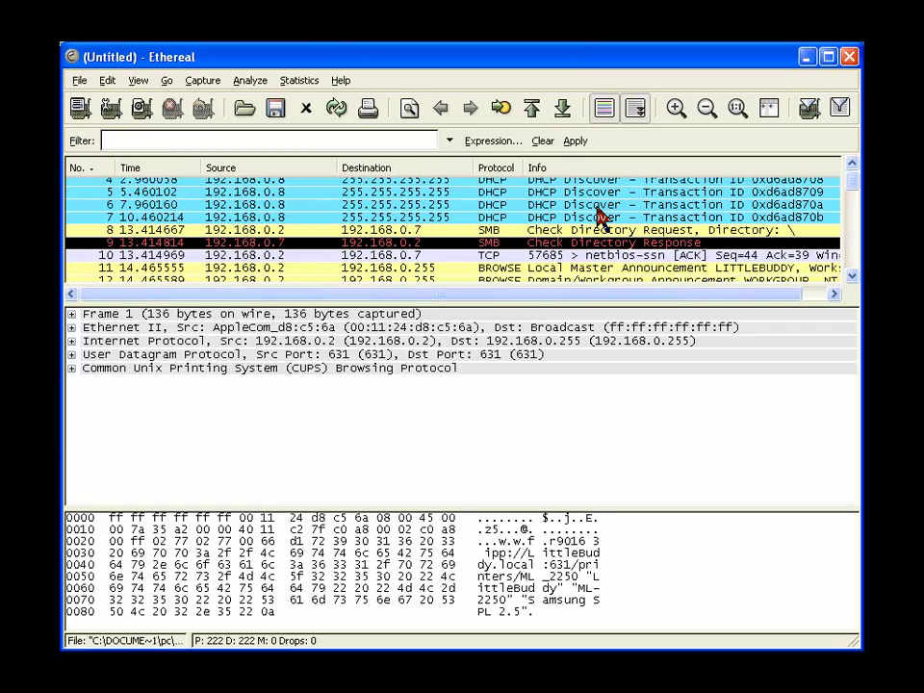
{"action": "scroll", "coordinate": [413, 262], "scroll_direction": "down", "scroll_amount": 2}
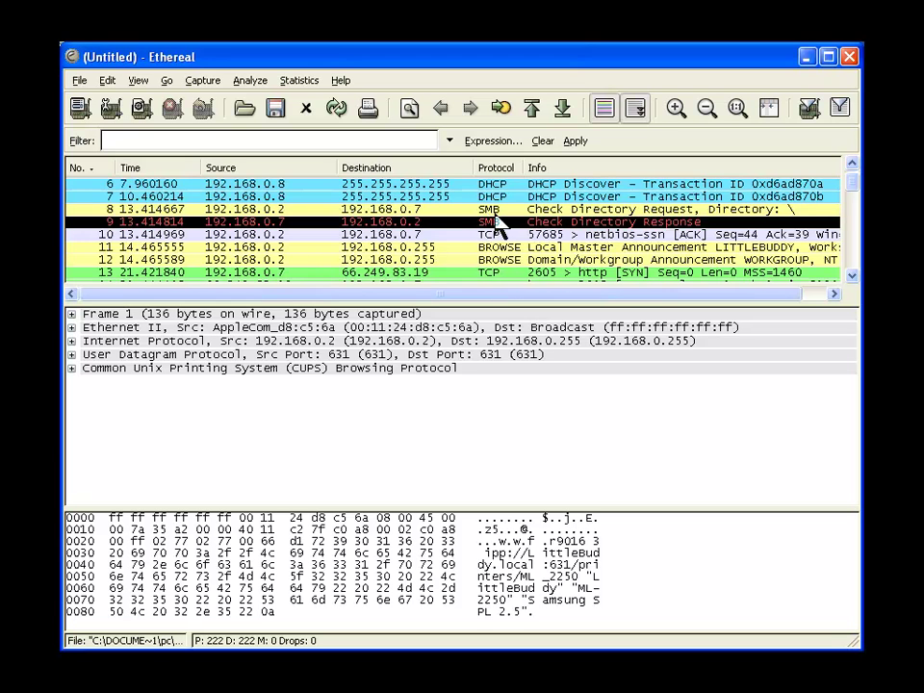
{"action": "scroll", "coordinate": [514, 264], "scroll_direction": "down", "scroll_amount": 1}
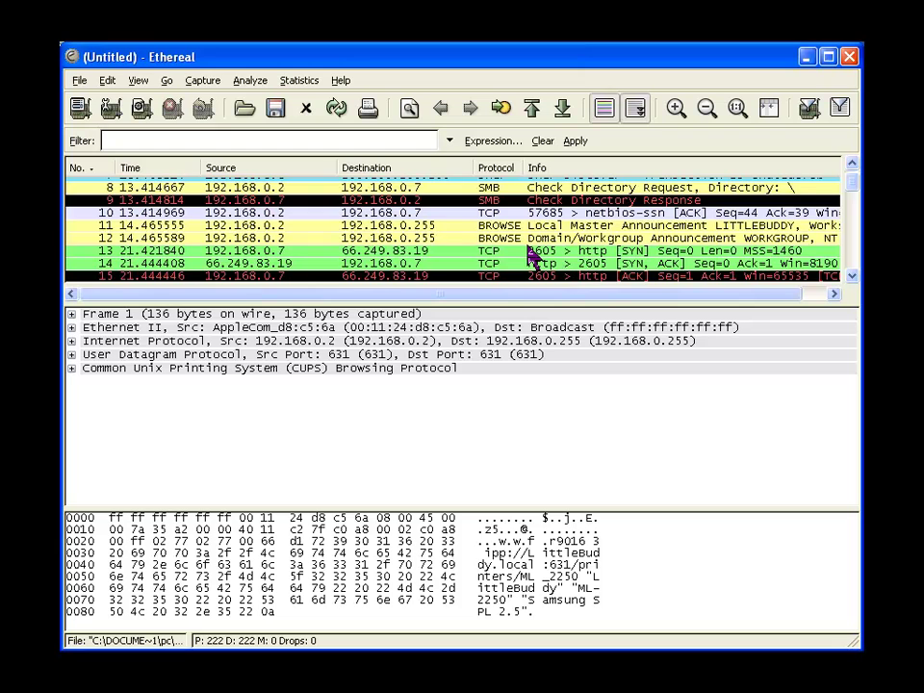
{"action": "scroll", "coordinate": [528, 257], "scroll_direction": "down", "scroll_amount": 1}
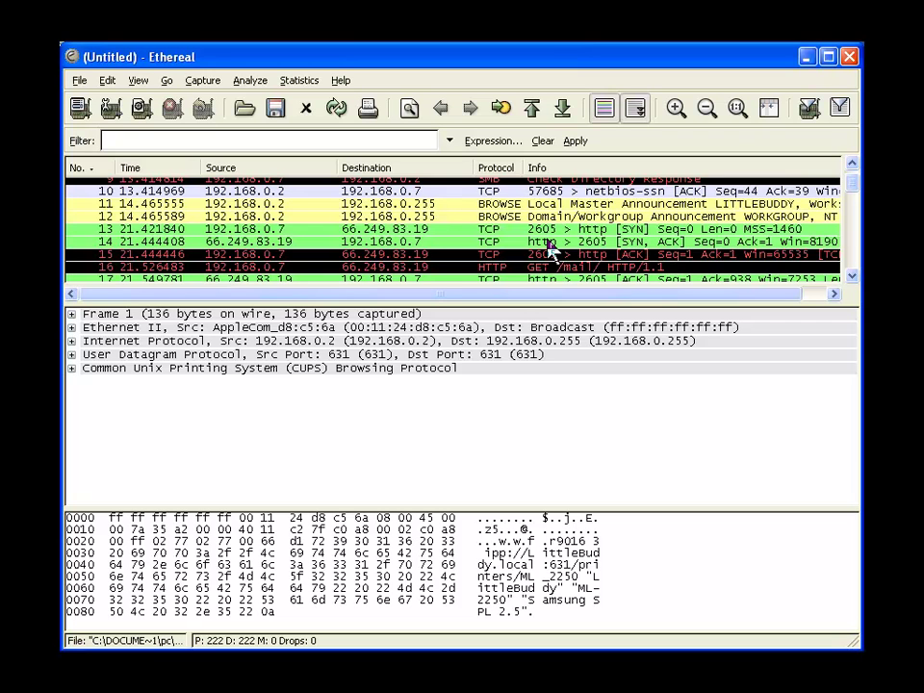
{"action": "scroll", "coordinate": [530, 208], "scroll_direction": "down", "scroll_amount": 2}
{"action": "scroll", "coordinate": [528, 208], "scroll_direction": "down", "scroll_amount": 2}
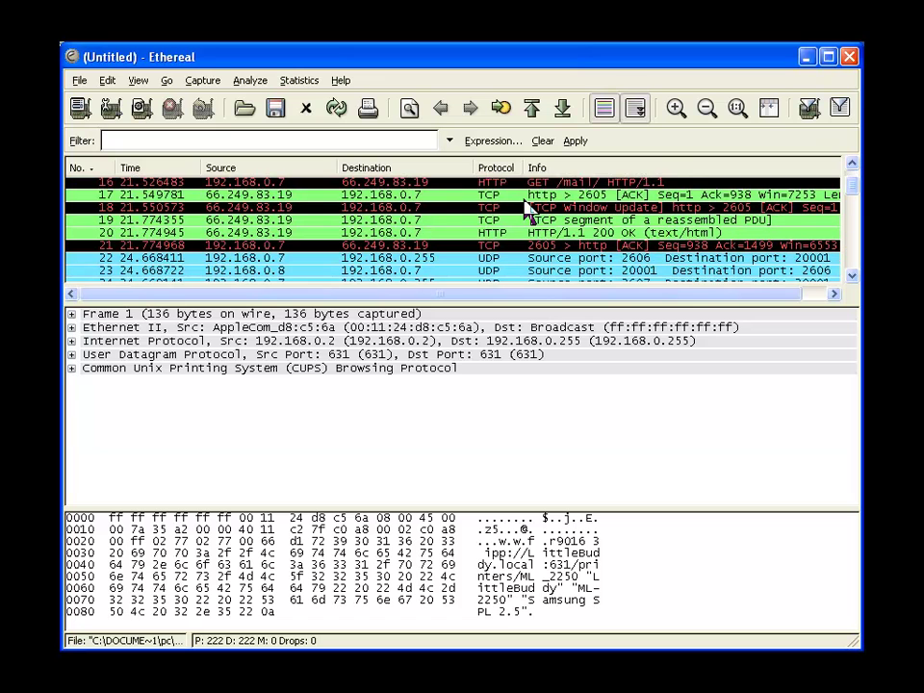
{"action": "scroll", "coordinate": [529, 207], "scroll_direction": "down", "scroll_amount": 1}
{"action": "scroll", "coordinate": [528, 208], "scroll_direction": "up", "scroll_amount": 2}
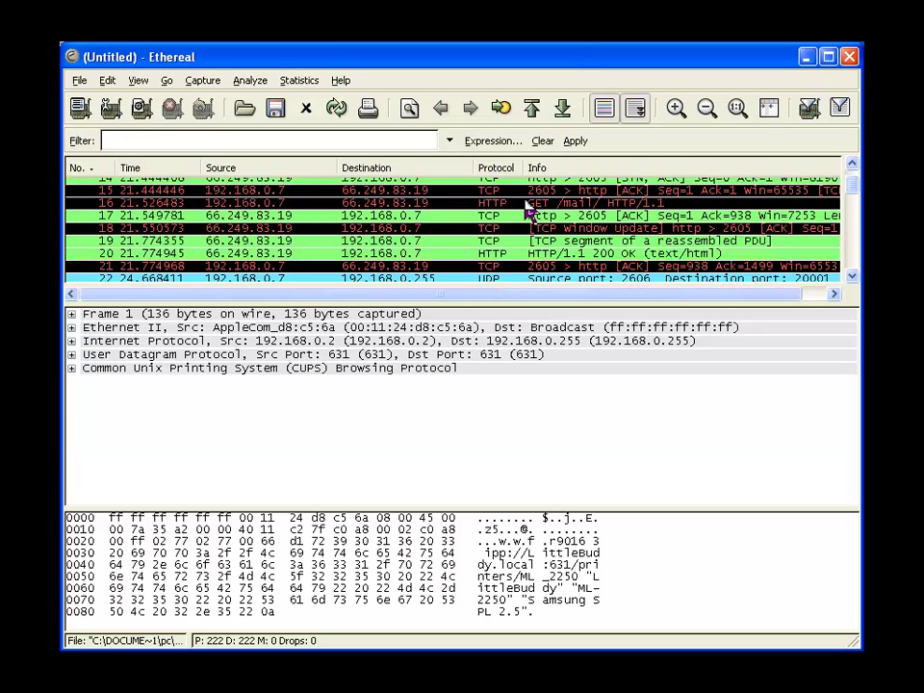
{"action": "scroll", "coordinate": [528, 210], "scroll_direction": "up", "scroll_amount": 1}
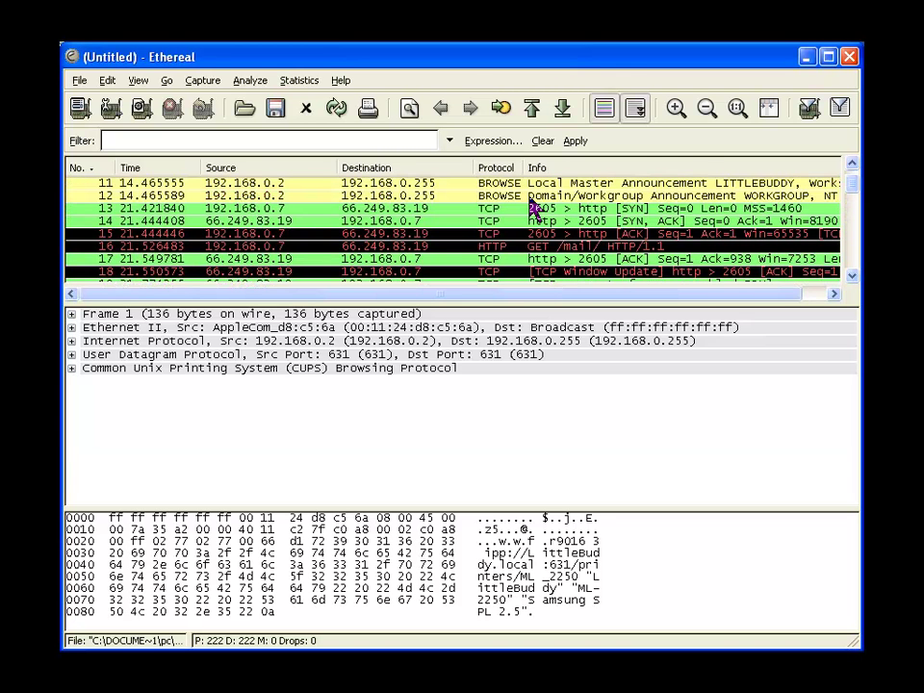
{"action": "scroll", "coordinate": [528, 207], "scroll_direction": "down", "scroll_amount": 3}
{"action": "scroll", "coordinate": [529, 208], "scroll_direction": "down", "scroll_amount": 1}
{"action": "scroll", "coordinate": [528, 208], "scroll_direction": "down", "scroll_amount": 2}
{"action": "scroll", "coordinate": [528, 208], "scroll_direction": "down", "scroll_amount": 1}
{"action": "scroll", "coordinate": [528, 207], "scroll_direction": "down", "scroll_amount": 5}
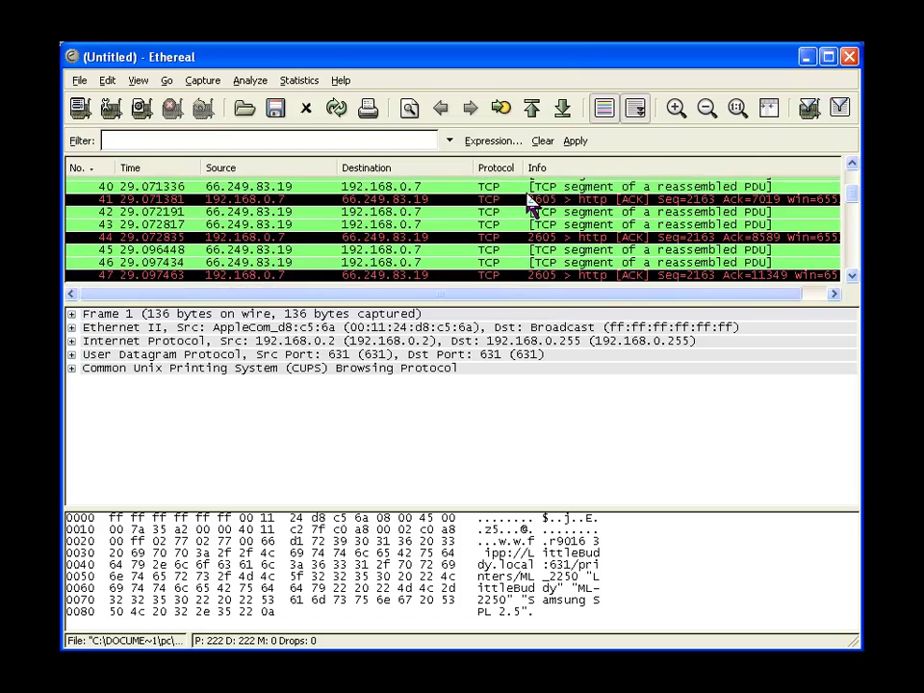
{"action": "scroll", "coordinate": [528, 208], "scroll_direction": "down", "scroll_amount": 3}
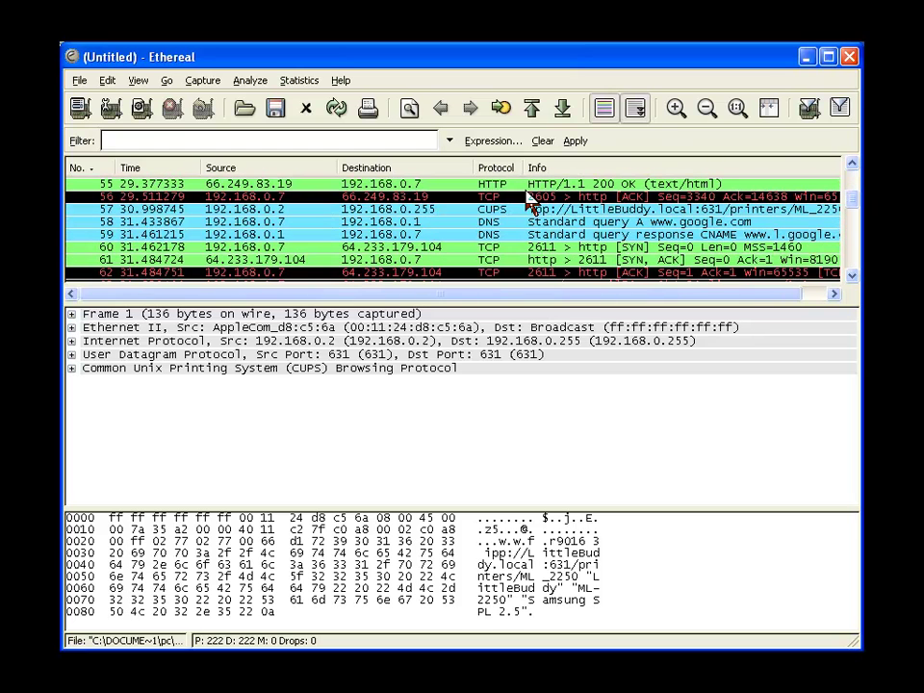
{"action": "left_click", "coordinate": [255, 225]}
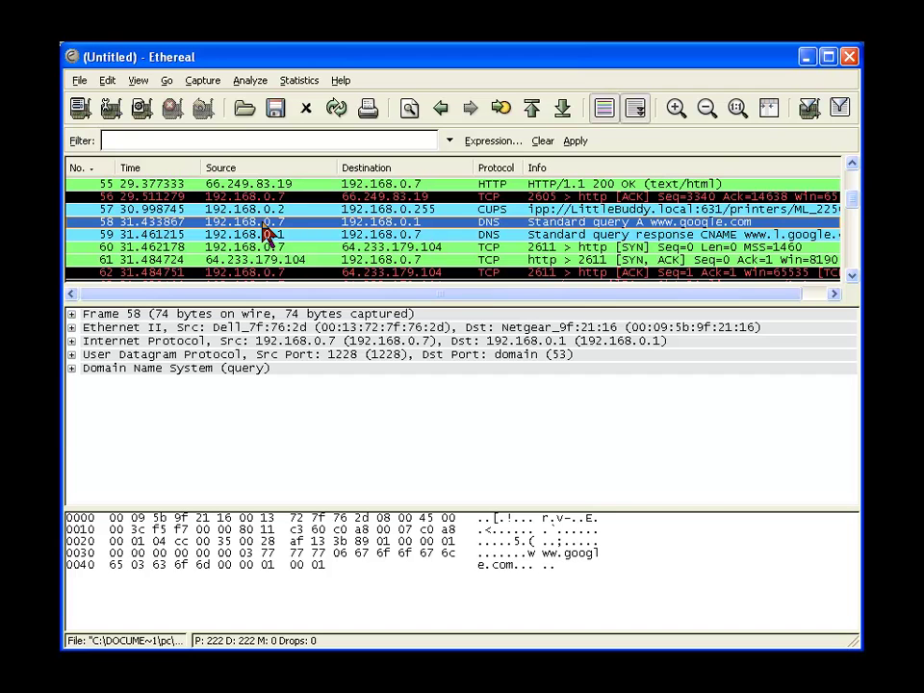
{"action": "left_click", "coordinate": [448, 142]}
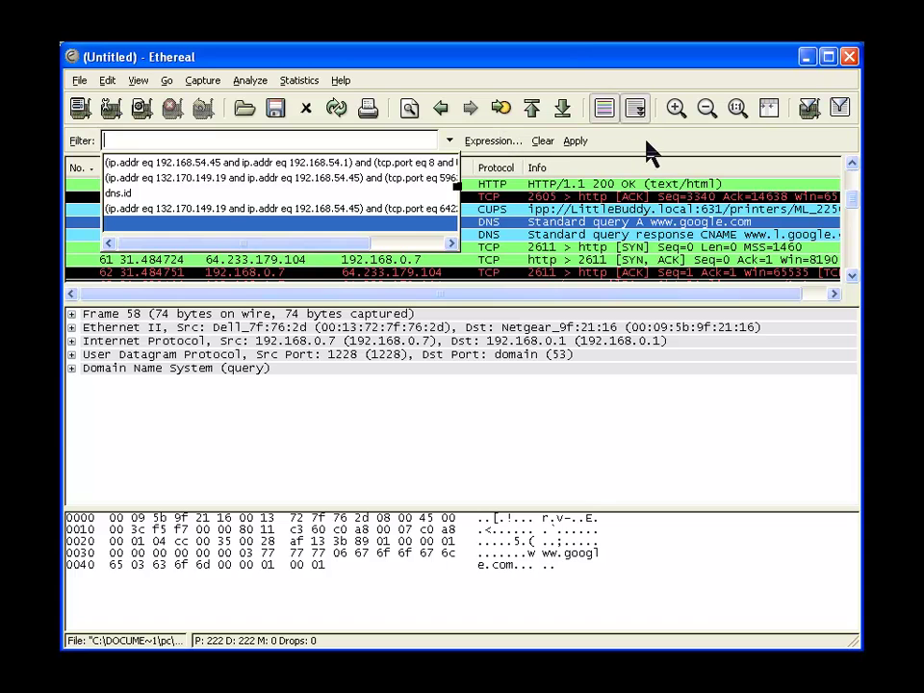
{"action": "left_click", "coordinate": [644, 144]}
{"action": "left_click", "coordinate": [490, 141]}
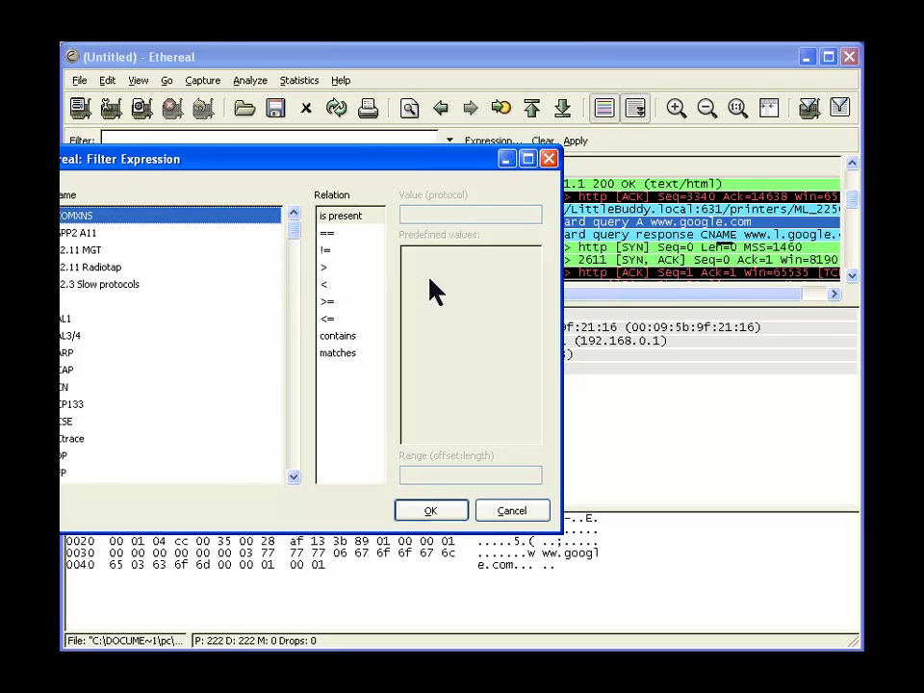
{"action": "left_click_drag", "start_coordinate": [294, 228], "coordinate": [294, 355]}
{"action": "left_click", "coordinate": [42, 344]}
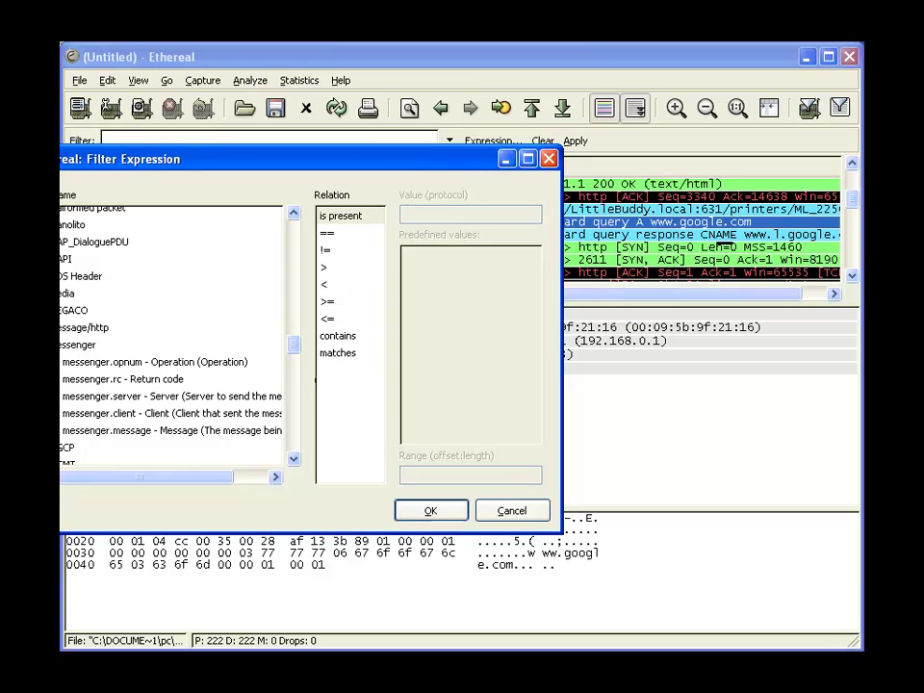
{"action": "left_click", "coordinate": [42, 259]}
{"action": "left_click", "coordinate": [41, 225]}
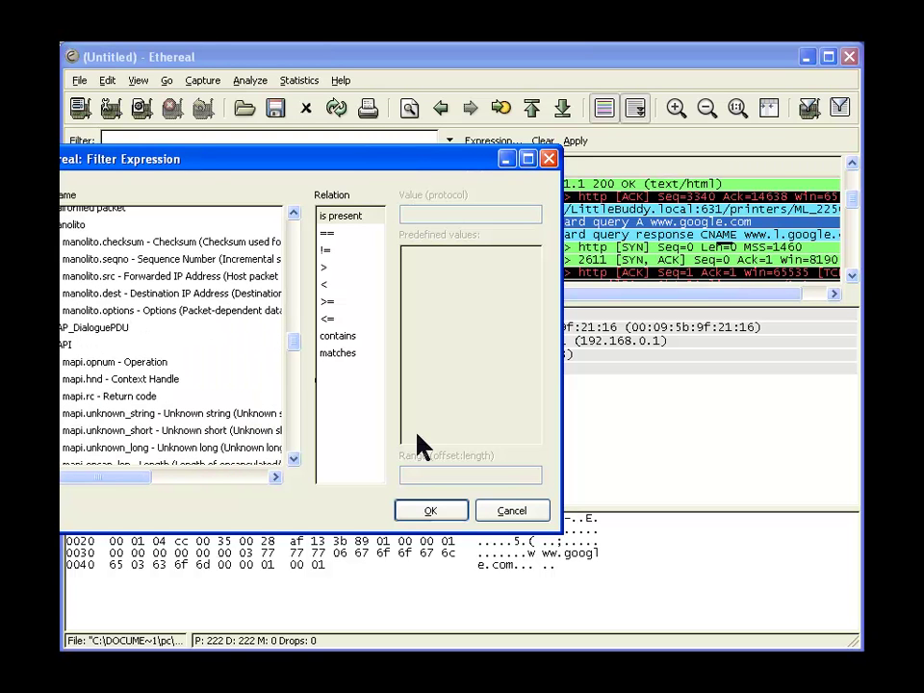
{"action": "left_click_drag", "start_coordinate": [298, 351], "coordinate": [299, 383]}
{"action": "left_click", "coordinate": [483, 515]}
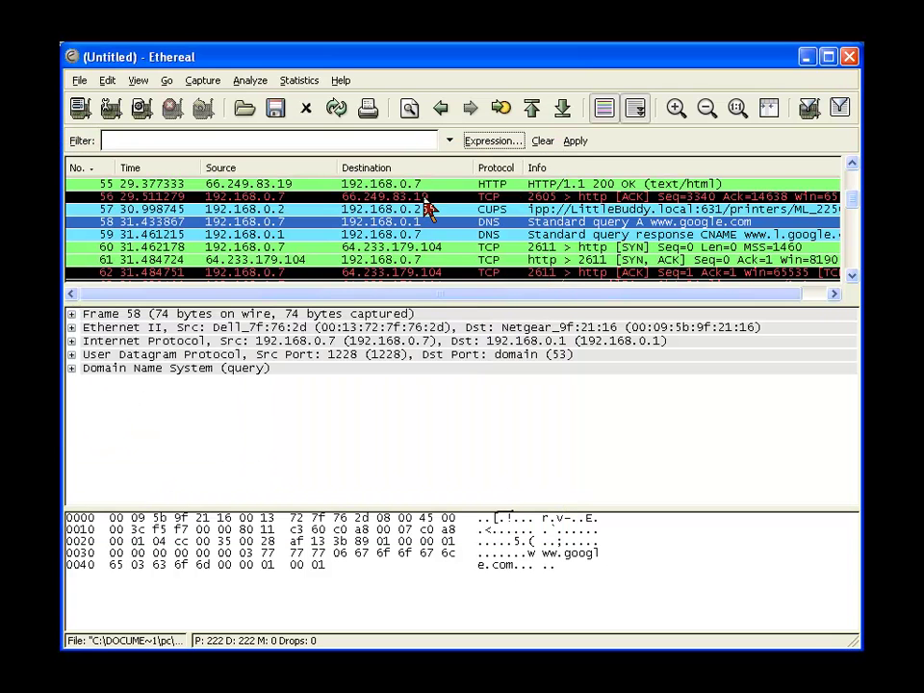
{"action": "left_click", "coordinate": [450, 141]}
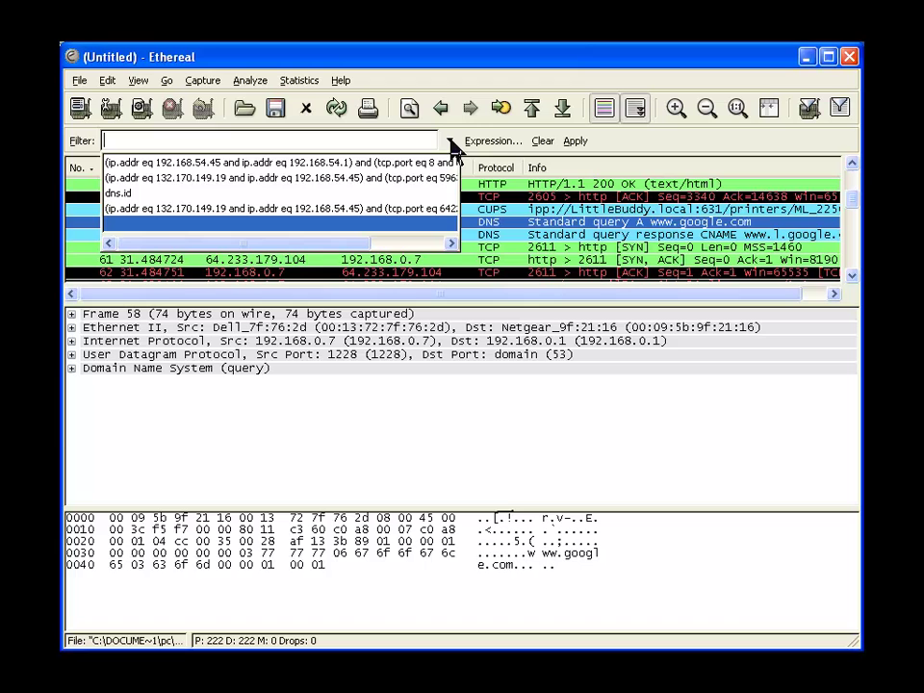
{"action": "left_click", "coordinate": [354, 195]}
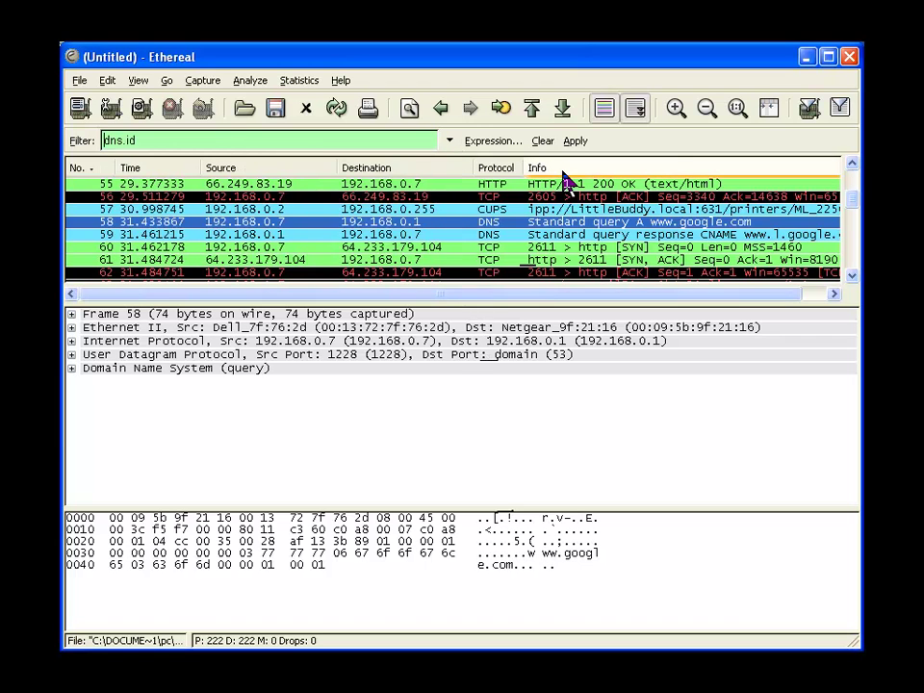
{"action": "left_click", "coordinate": [578, 142]}
{"action": "left_click", "coordinate": [592, 183]}
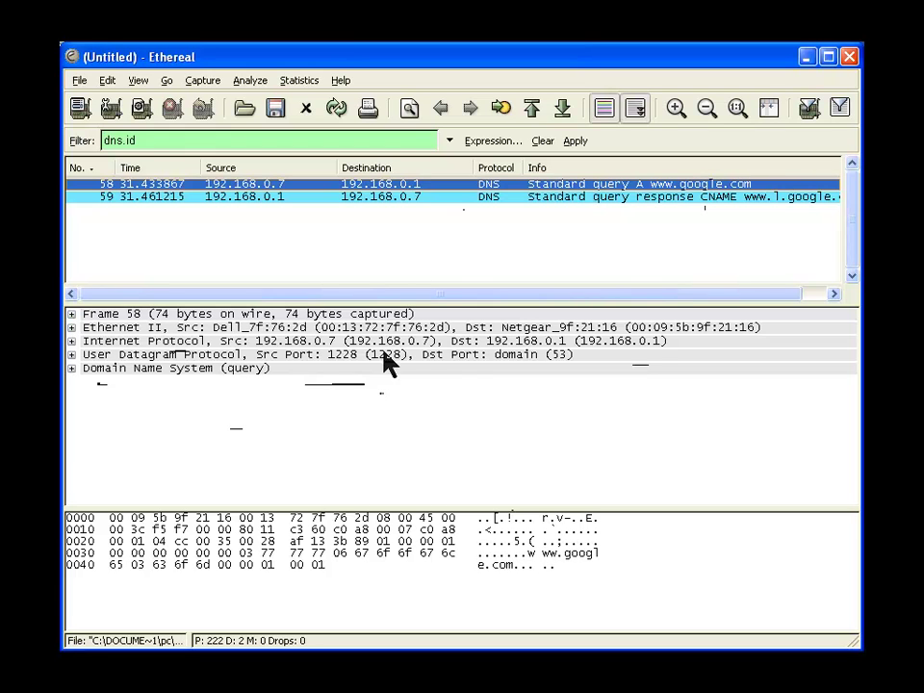
{"action": "left_click", "coordinate": [72, 355]}
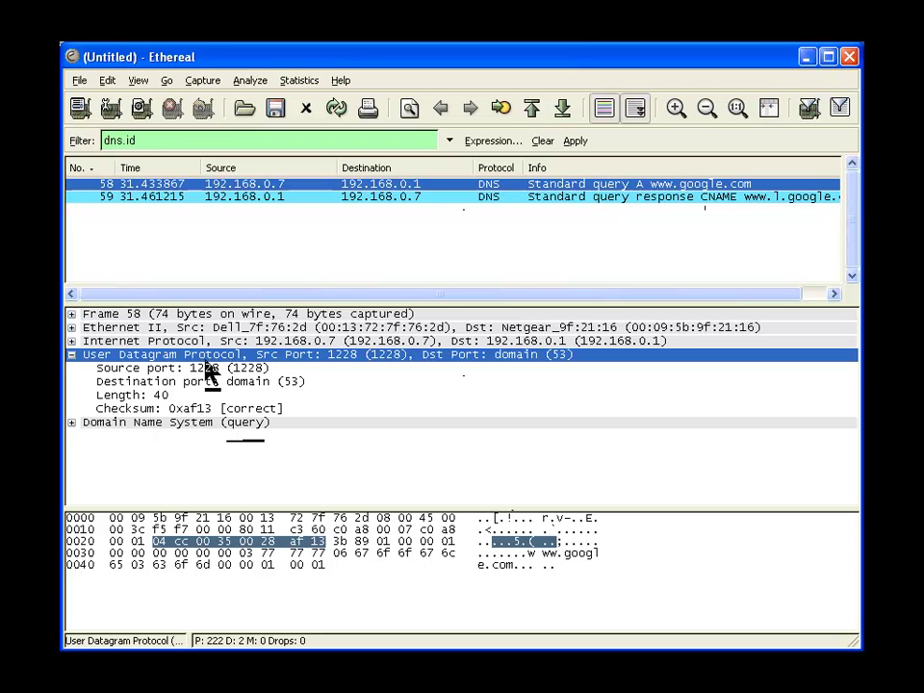
{"action": "left_click", "coordinate": [74, 422]}
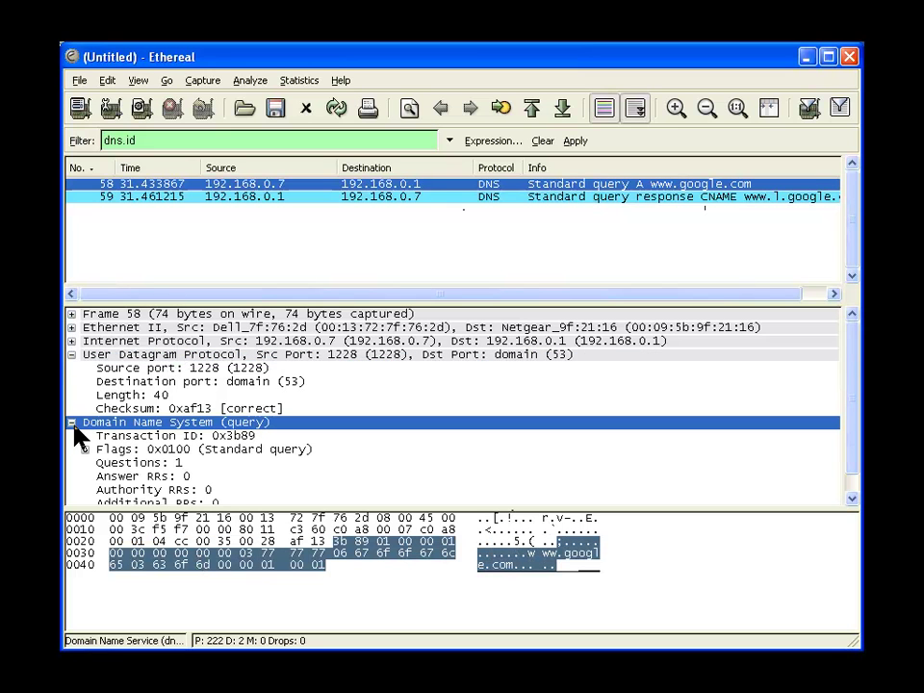
{"action": "scroll", "coordinate": [243, 445], "scroll_direction": "down", "scroll_amount": 1}
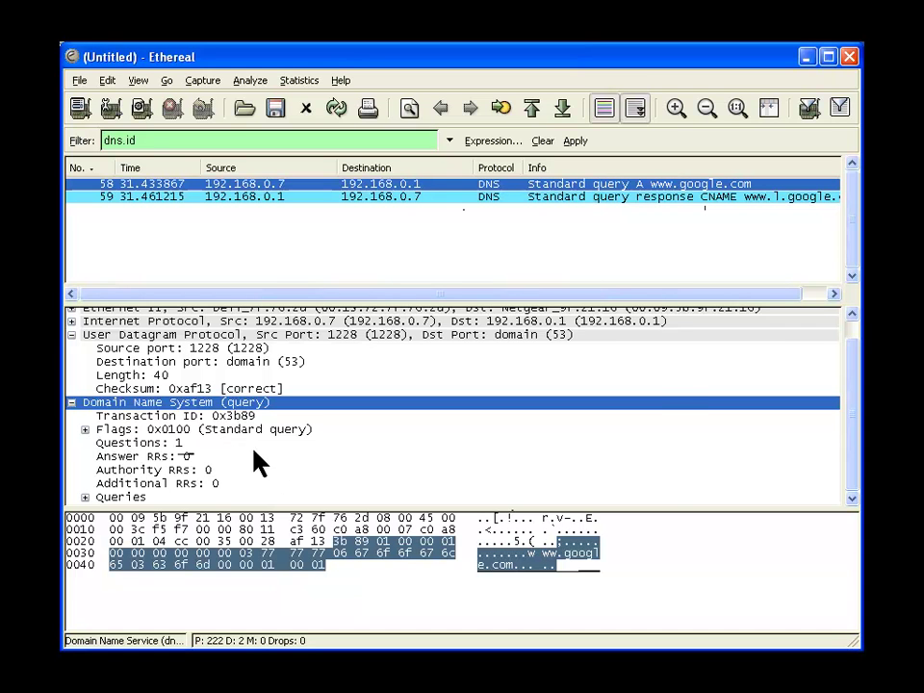
{"action": "left_click", "coordinate": [87, 499]}
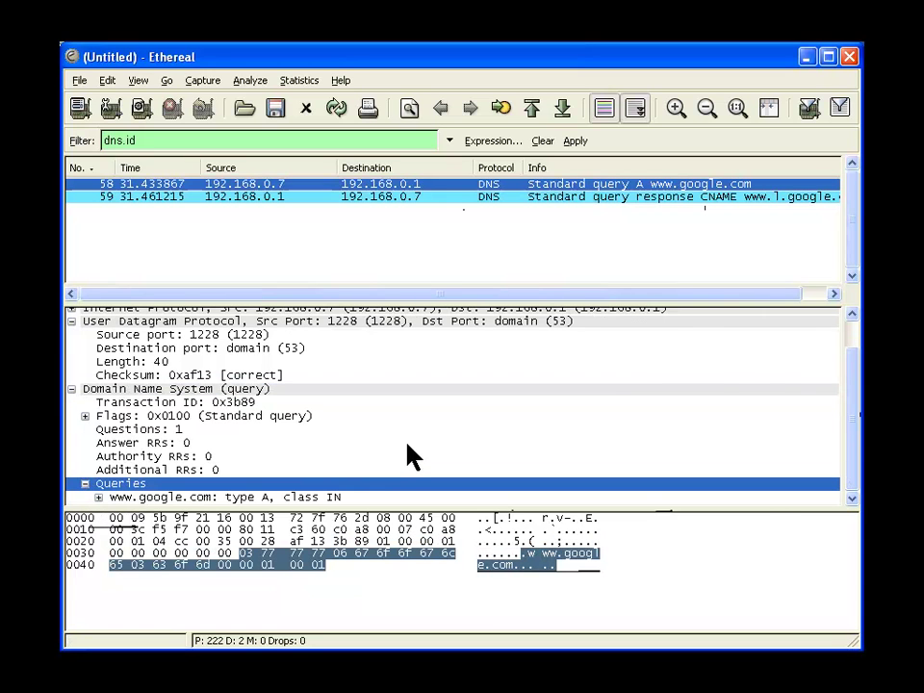
{"action": "left_click", "coordinate": [98, 498]}
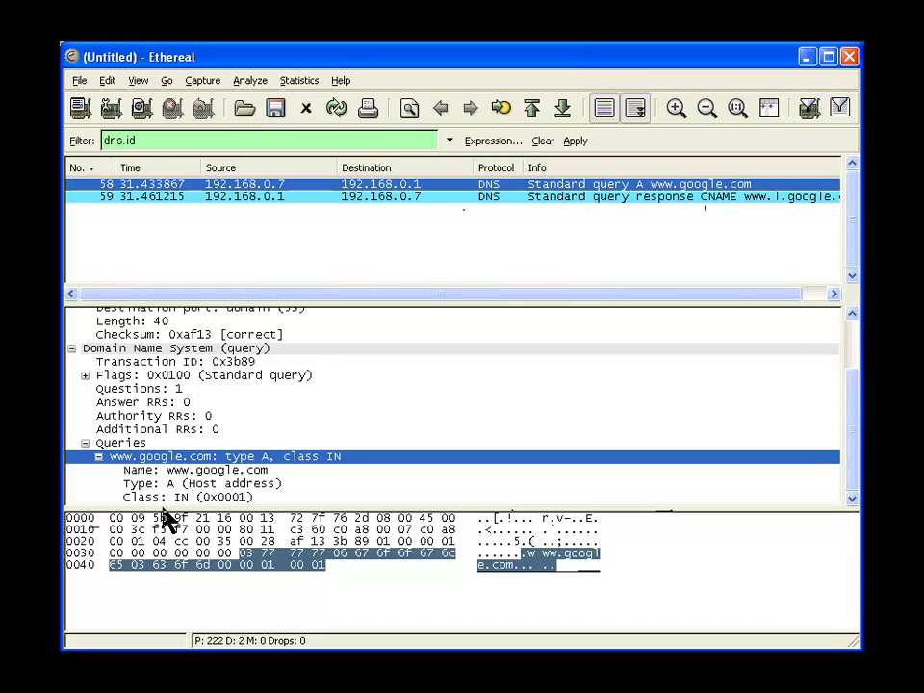
Select the DNS response packet and collapse its User Datagram Protocol and Queries sections
{"action": "left_click", "coordinate": [149, 197]}
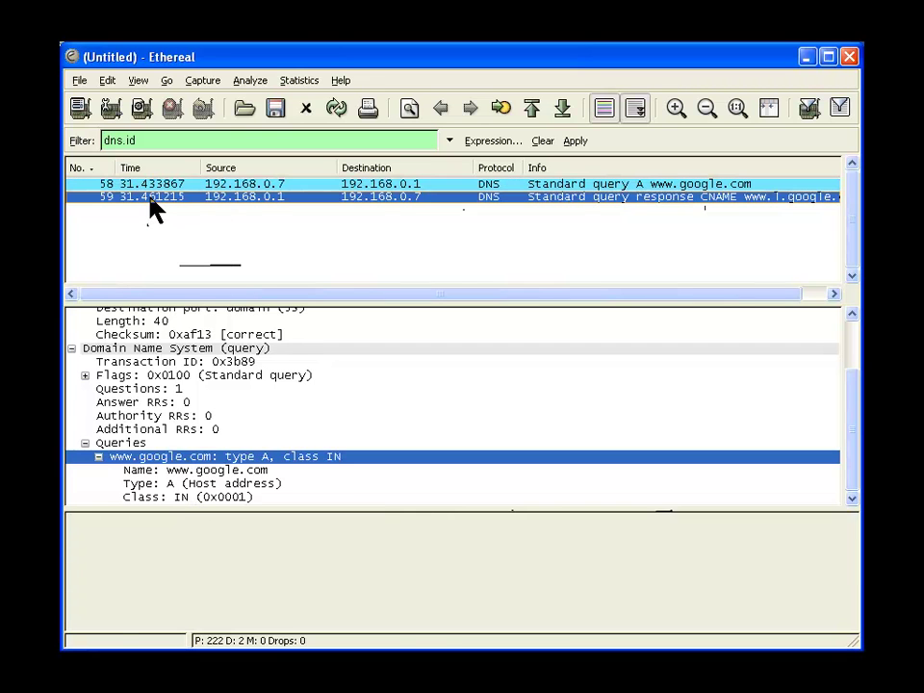
{"action": "scroll", "coordinate": [279, 352], "scroll_direction": "up", "scroll_amount": 2}
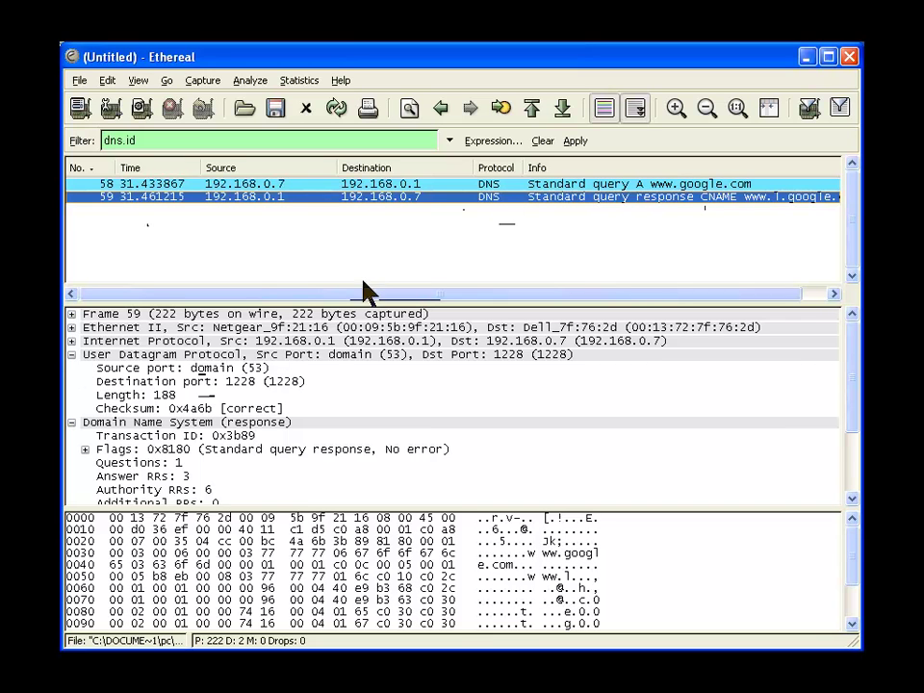
{"action": "left_click", "coordinate": [74, 354]}
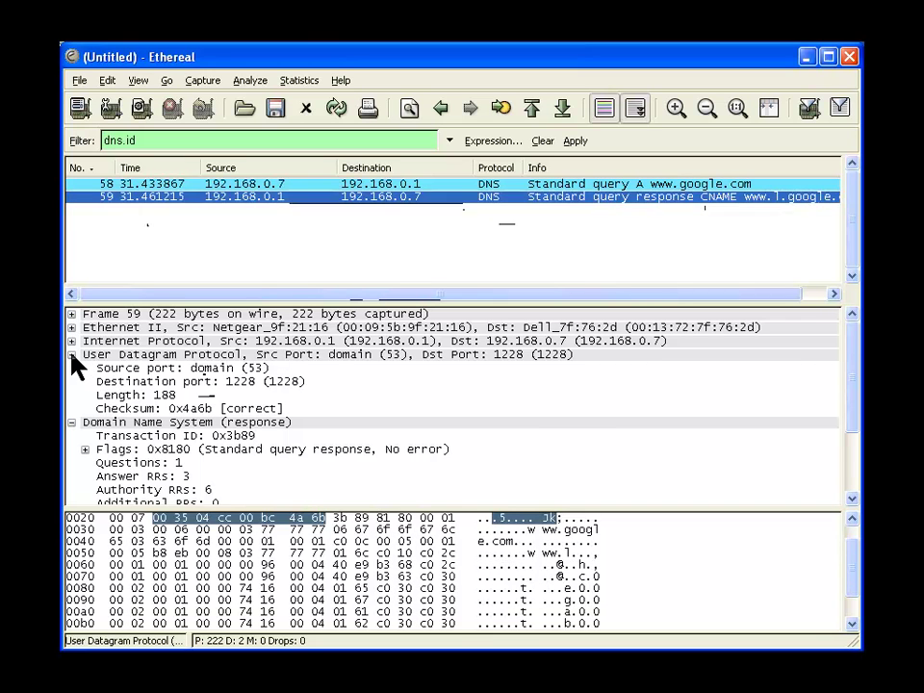
{"action": "left_click", "coordinate": [73, 354]}
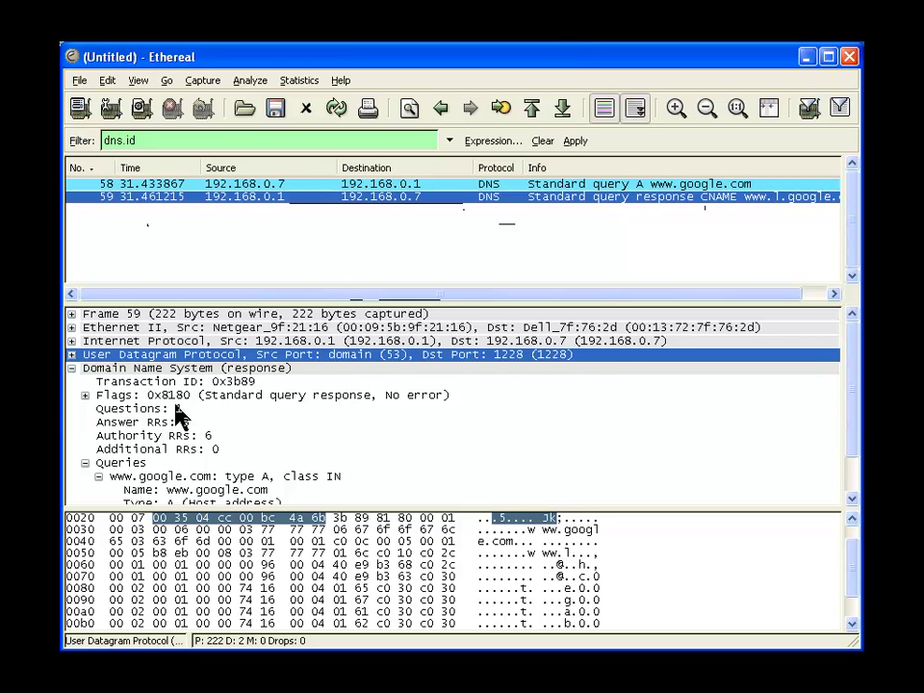
{"action": "scroll", "coordinate": [178, 413], "scroll_direction": "down", "scroll_amount": 1}
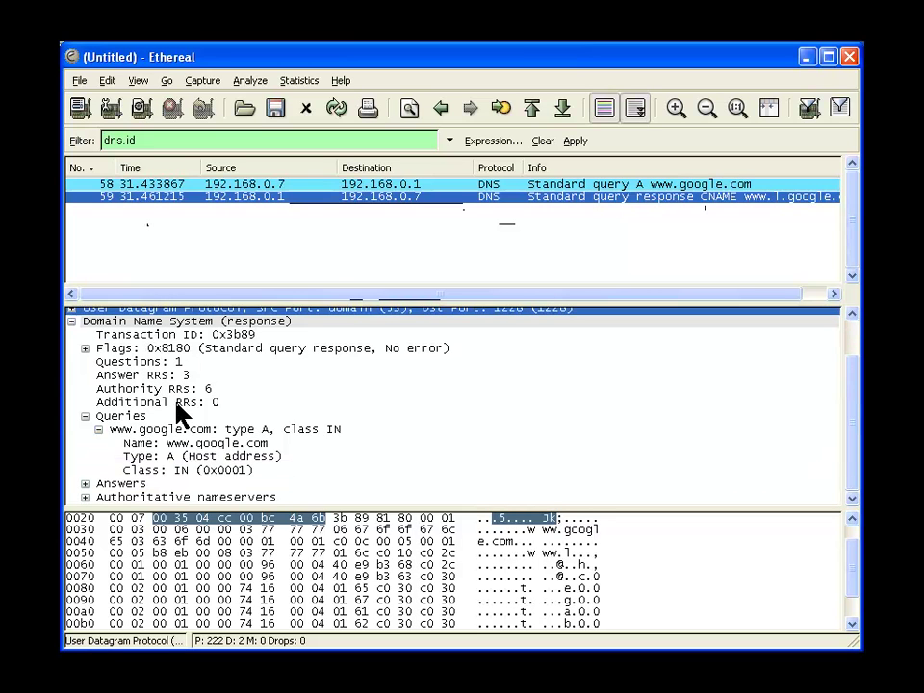
{"action": "left_click", "coordinate": [86, 416]}
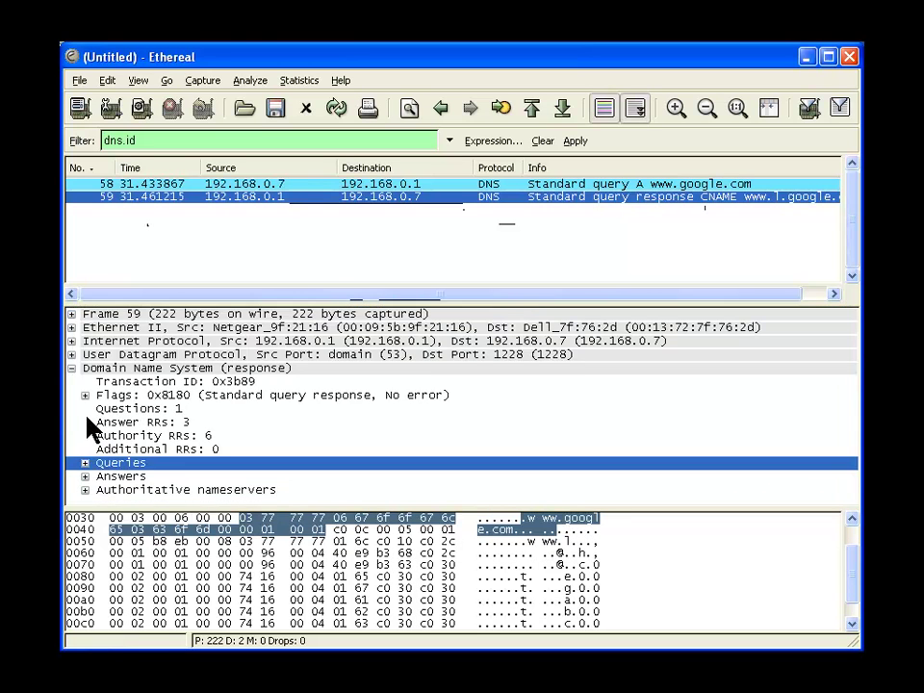
Inspect the response's Answers and Authoritative nameservers, and collapse the Domain Name System layer
{"action": "left_click", "coordinate": [84, 477]}
{"action": "scroll", "coordinate": [144, 473], "scroll_direction": "down", "scroll_amount": 1}
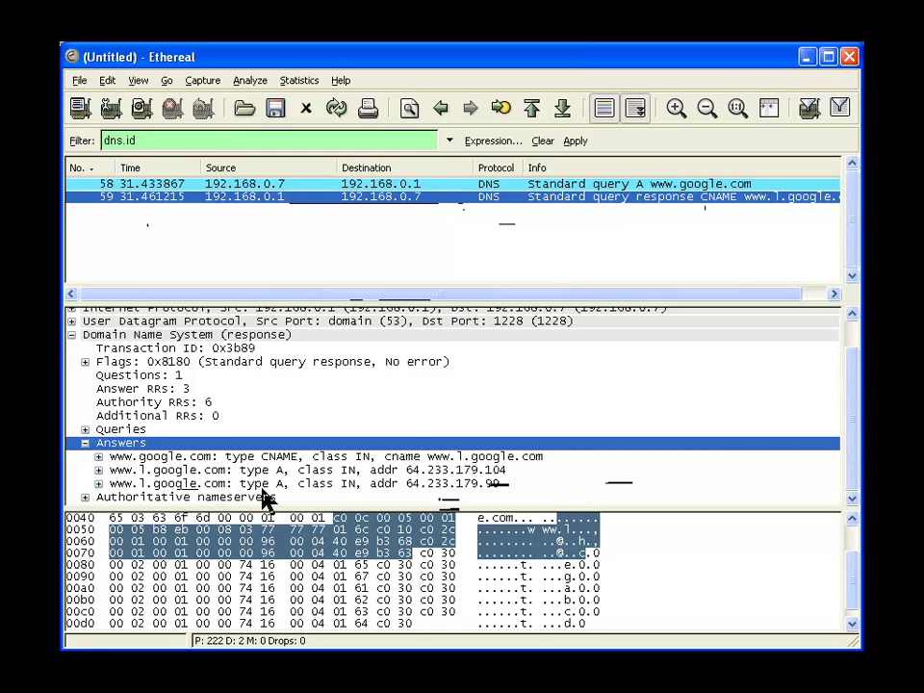
{"action": "left_click", "coordinate": [227, 496]}
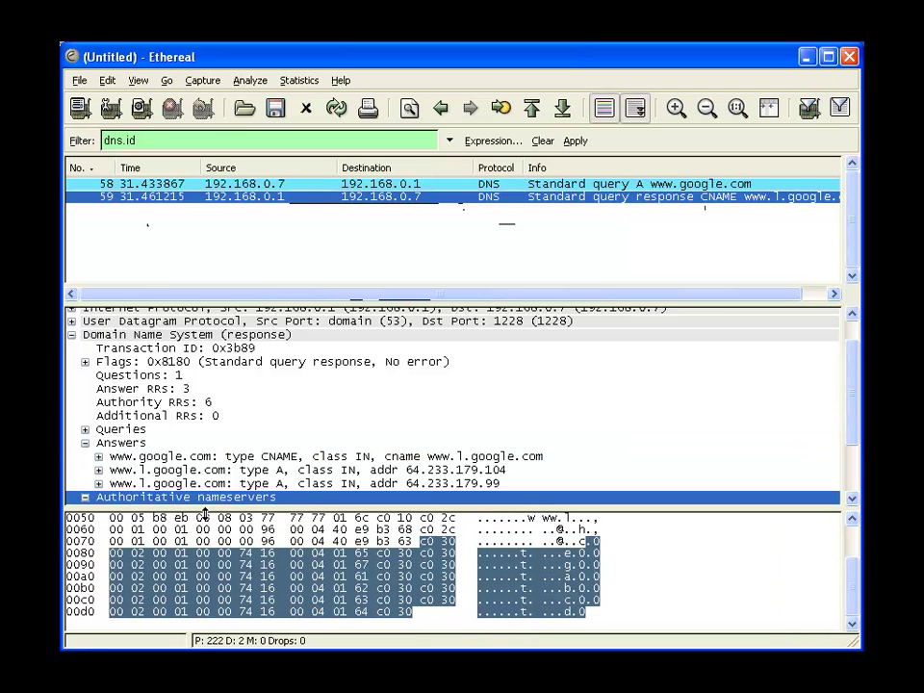
{"action": "double_click", "coordinate": [227, 496]}
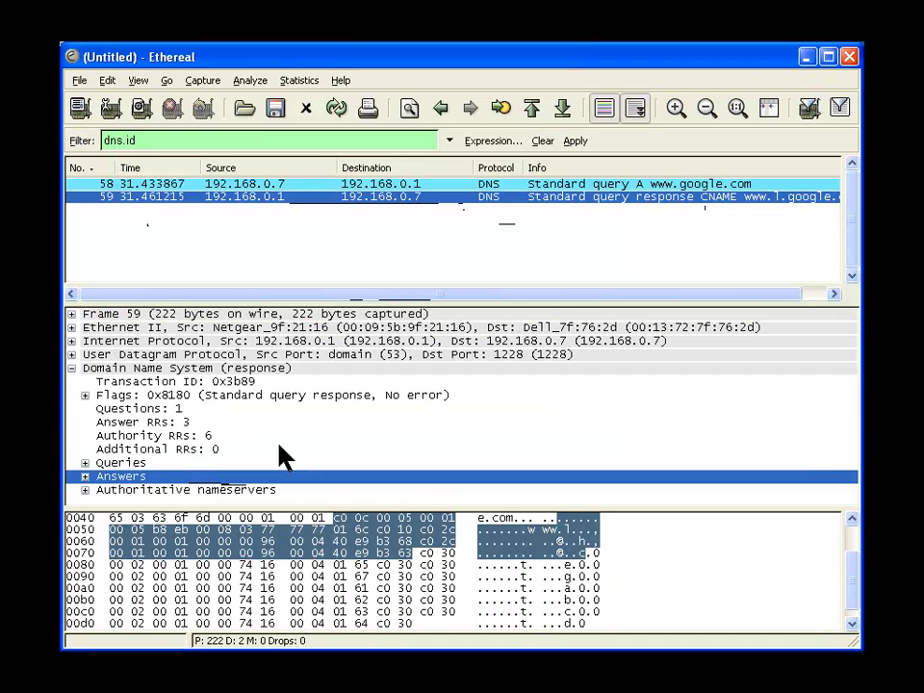
{"action": "left_click", "coordinate": [73, 370]}
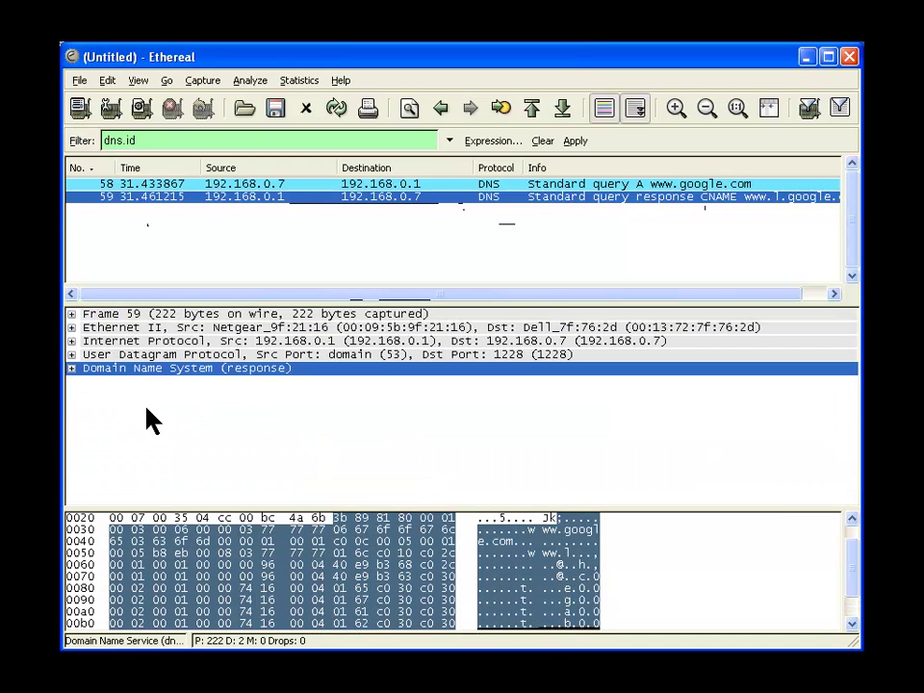